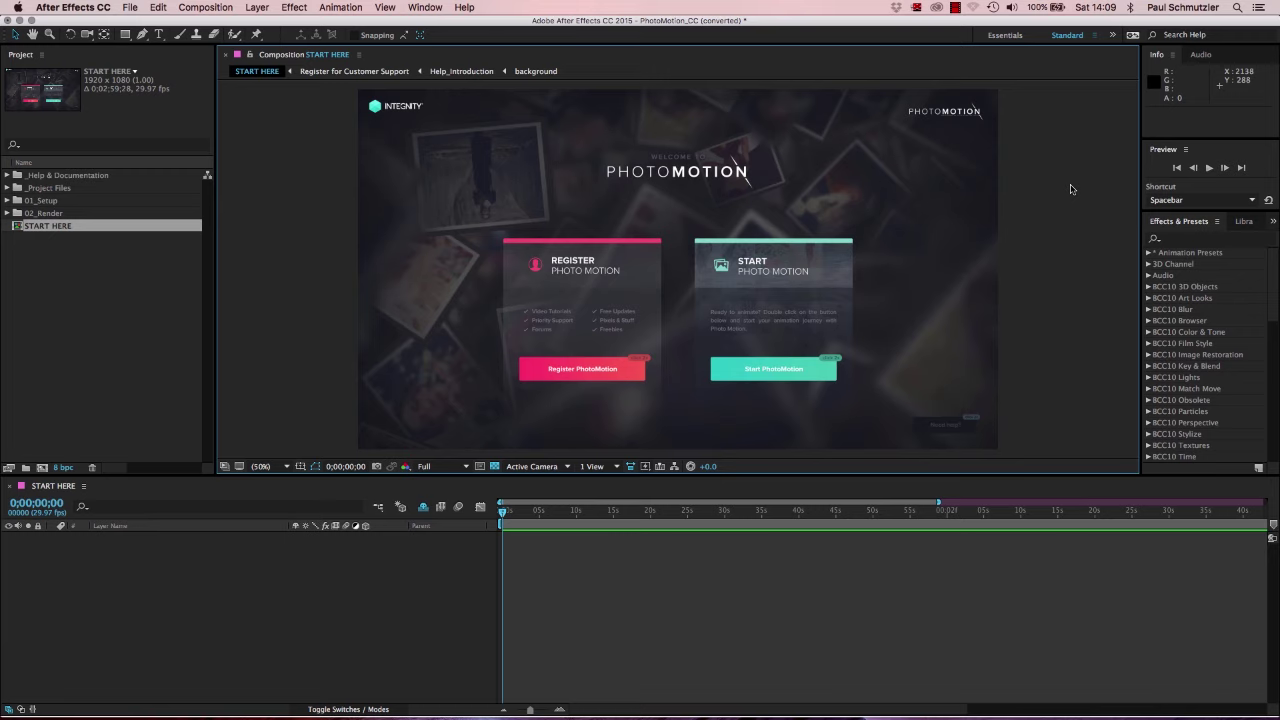
# Start PhotoMotion from the START HERE comp and choose the Pro version over Speed.
pyautogui.doubleClick(773, 369)
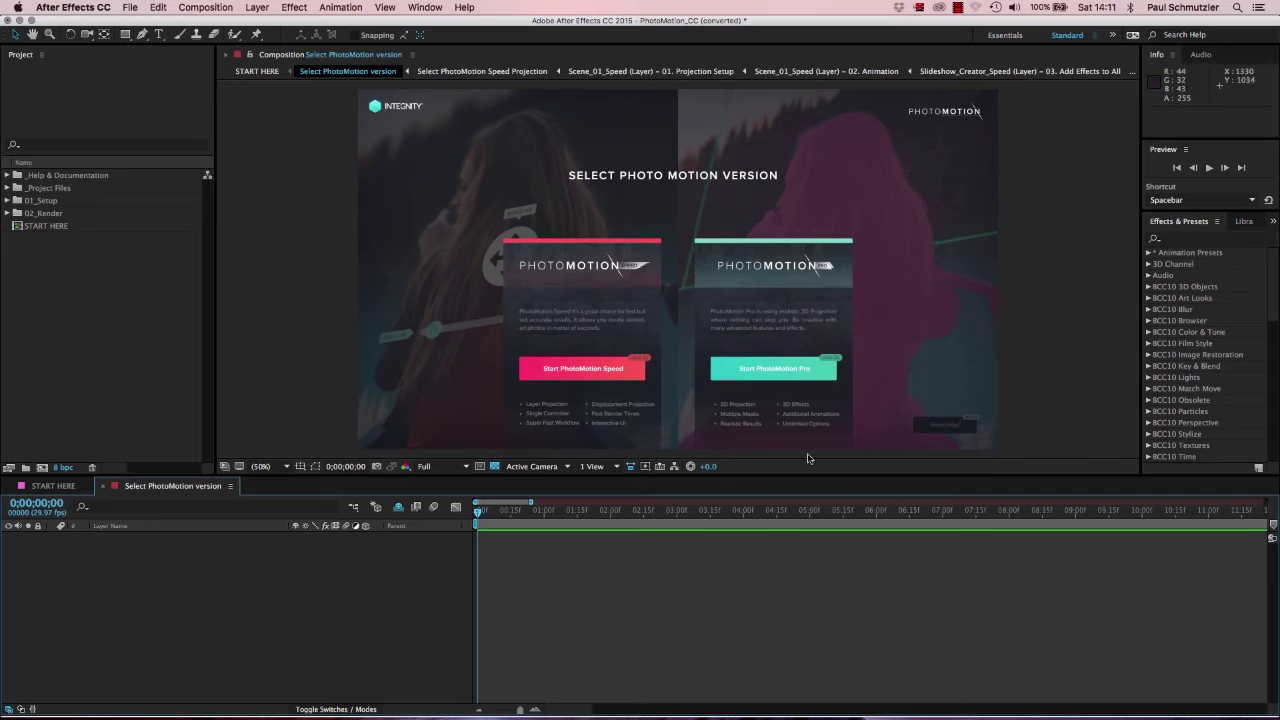
pyautogui.doubleClick(772, 374)
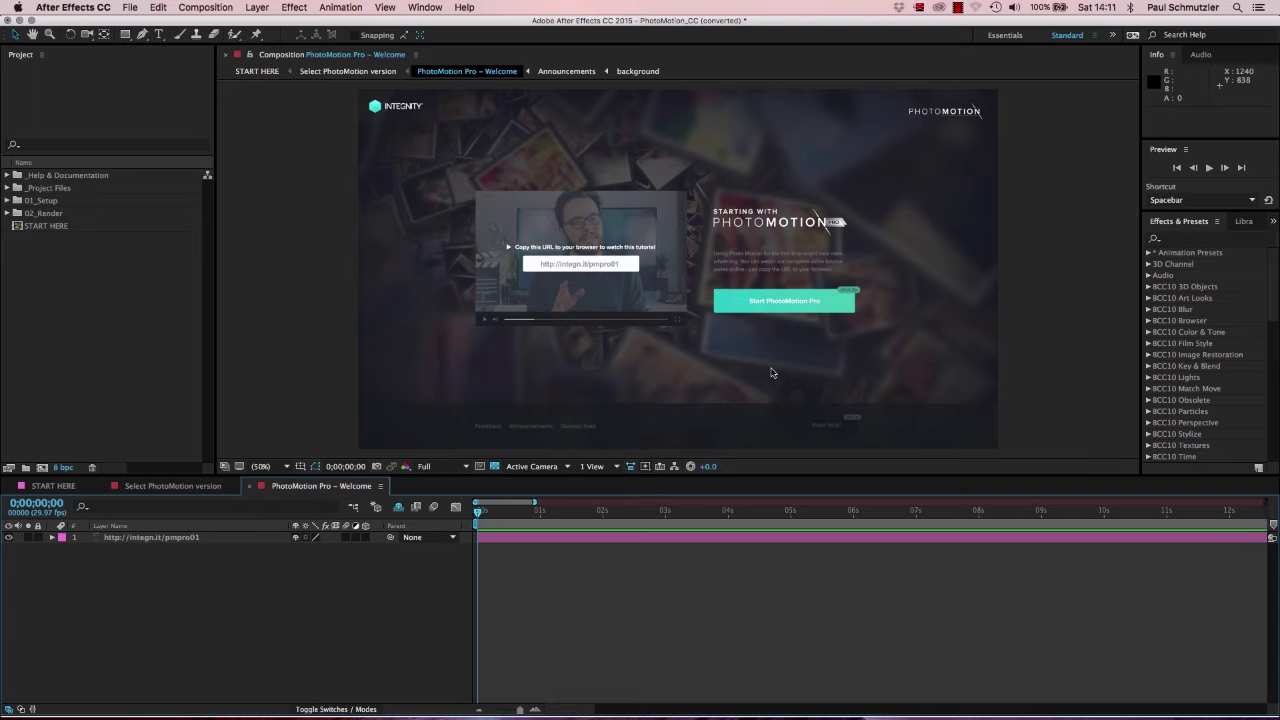
# Start PhotoMotion Pro from the Welcome comp to load Scene_01_Pro – 01. Projection Setup.
pyautogui.doubleClick(778, 298)
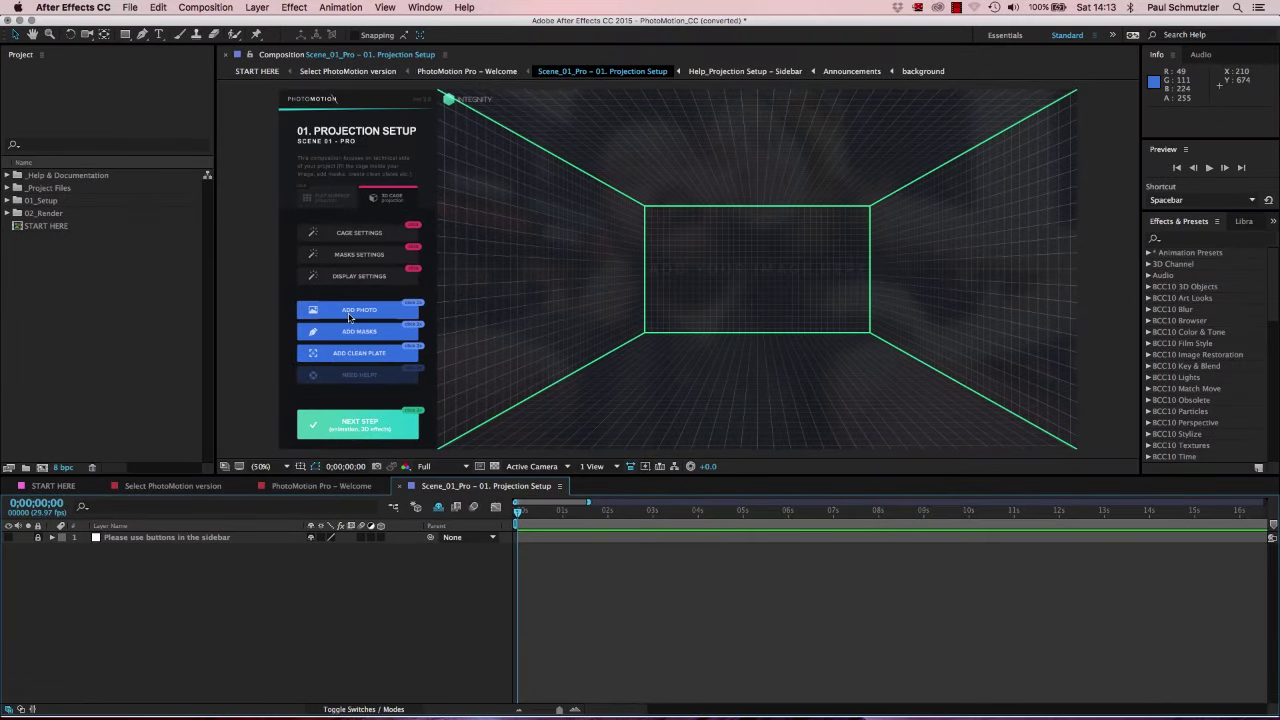
# Open the Add Your Image comp via ADD PHOTO and collapse layer 11's Transform properties.
pyautogui.doubleClick(351, 315)
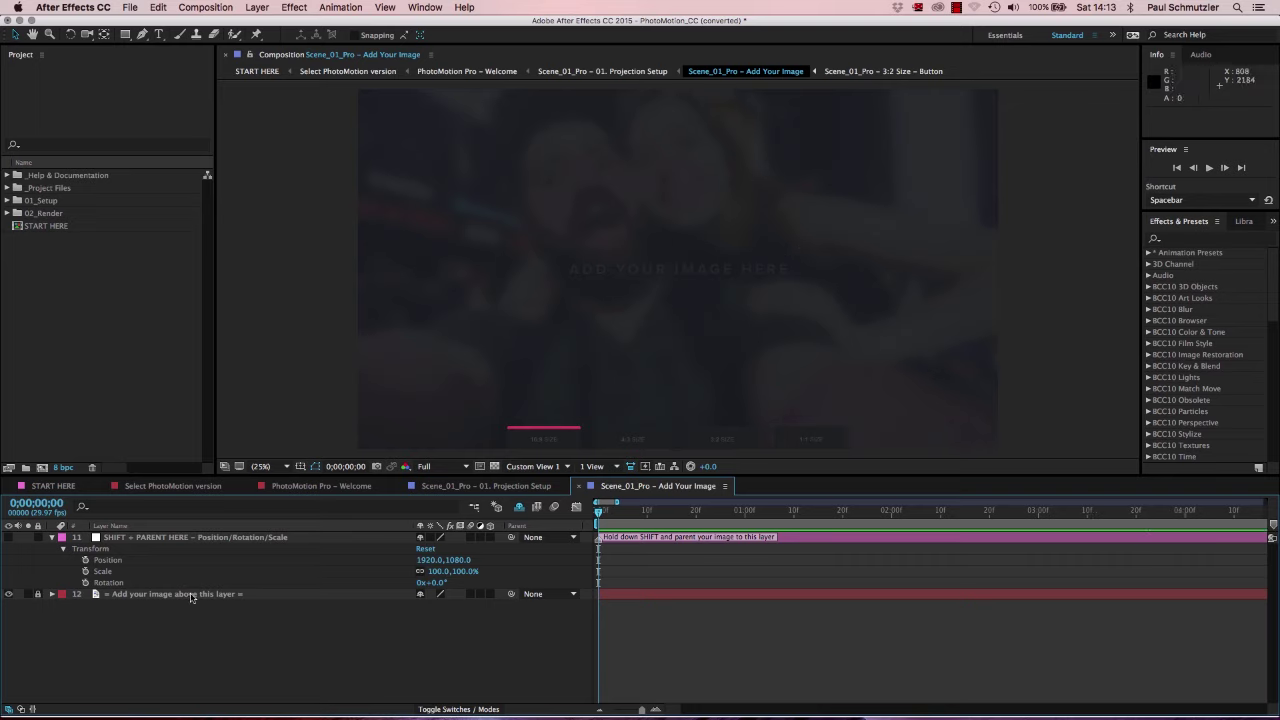
pyautogui.click(51, 538)
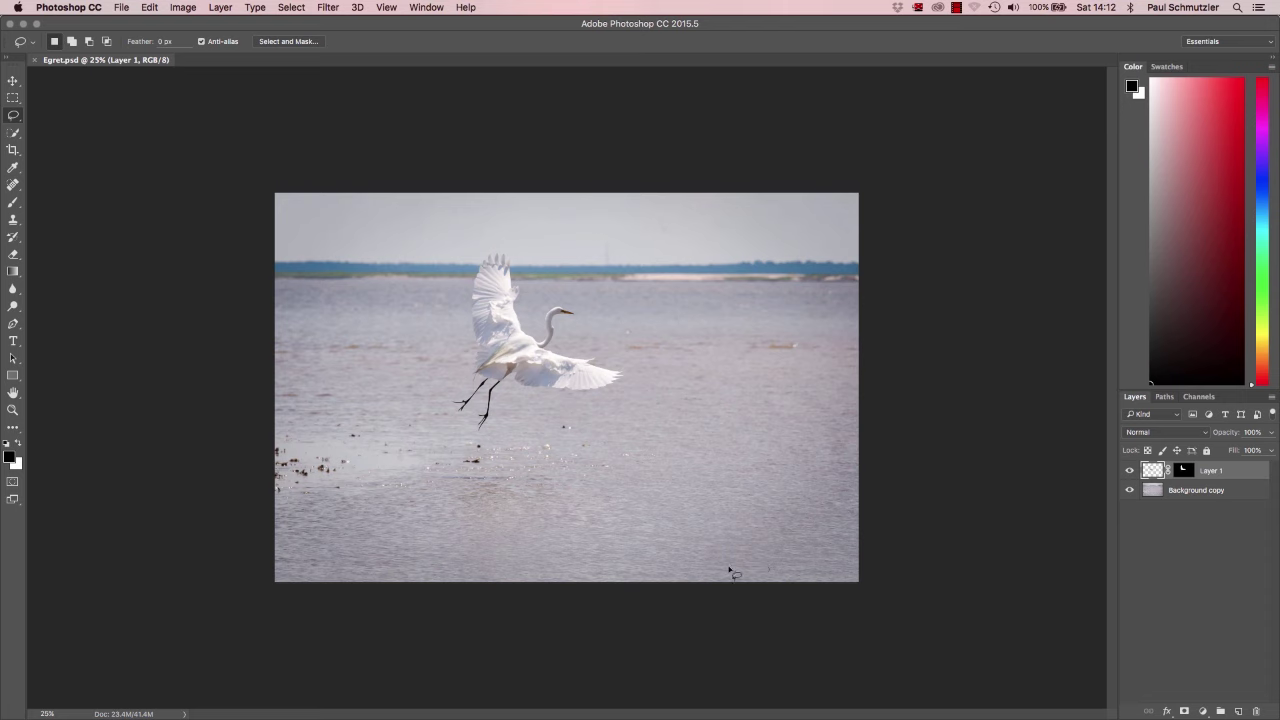
# In Photoshop, fit the egret image on screen and load Layer 1's transparency as a selection.
pyautogui.press('super+0')
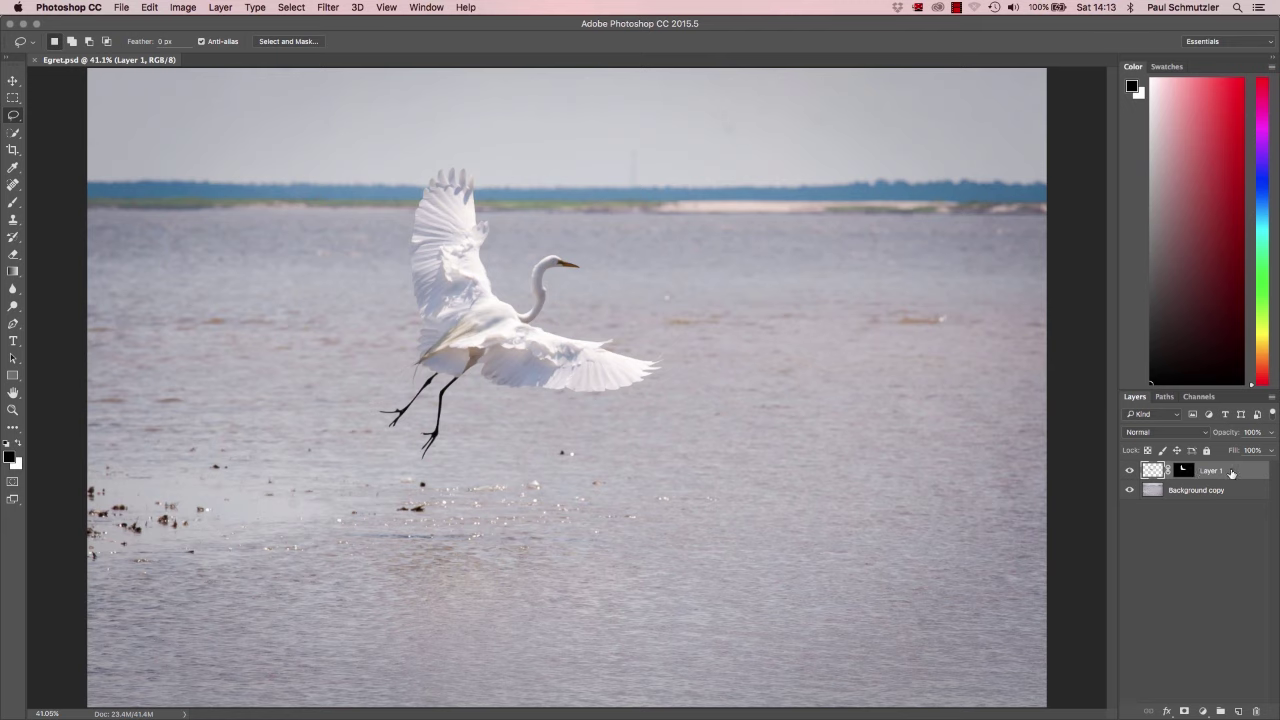
pyautogui.keyDown('super'); pyautogui.click(1150, 474); pyautogui.keyUp('super')
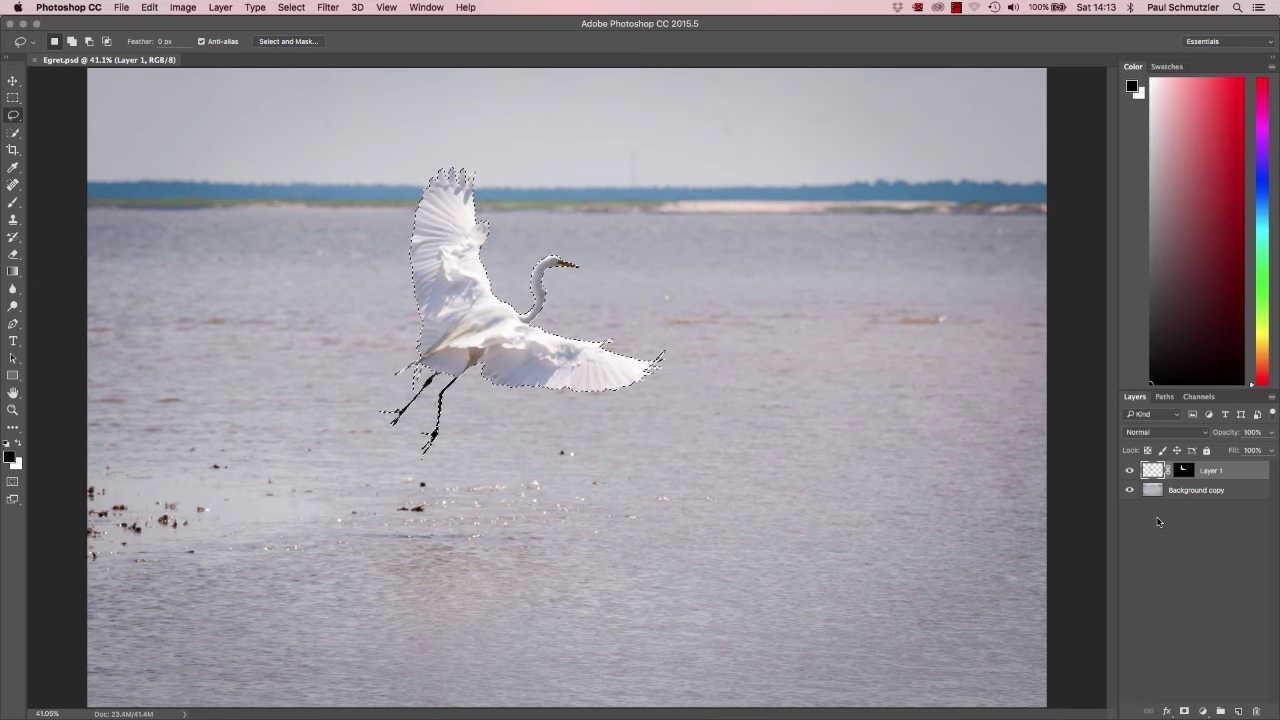
pyautogui.press('super+Tab')
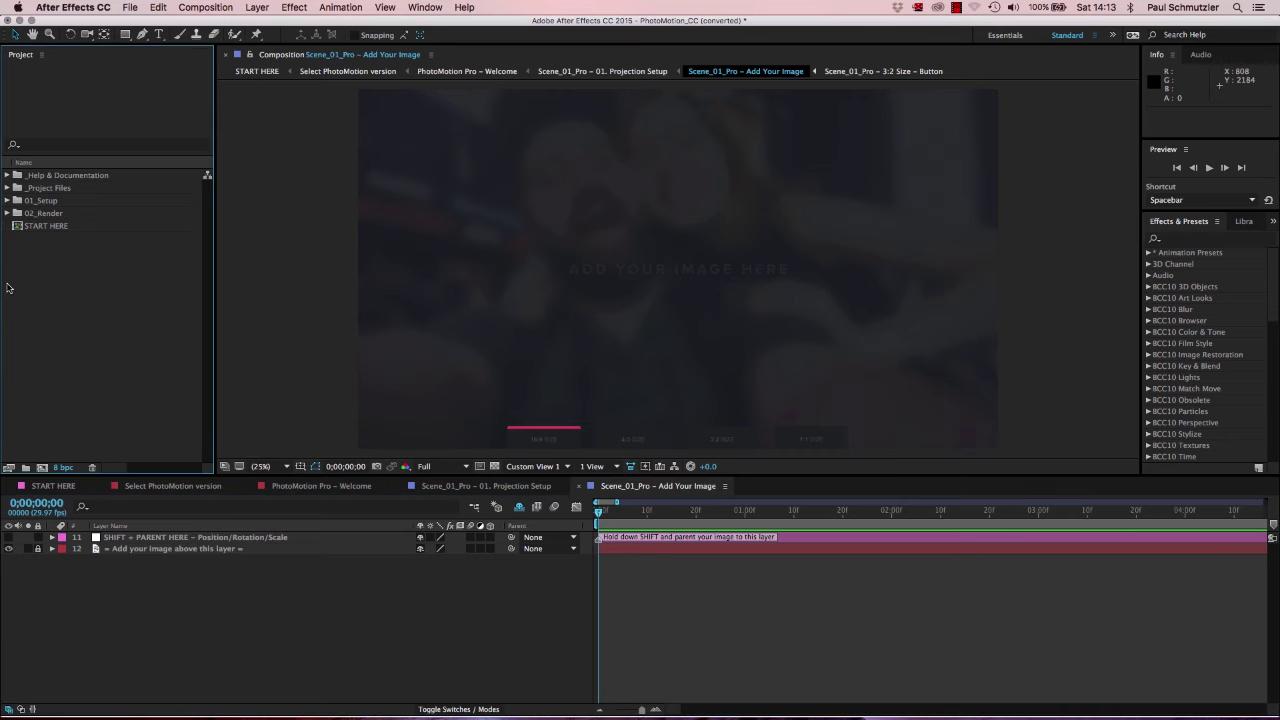
# Import Egret.psd as Merged Layers footage and add it to the Add Your Image composition.
pyautogui.doubleClick(7, 288)
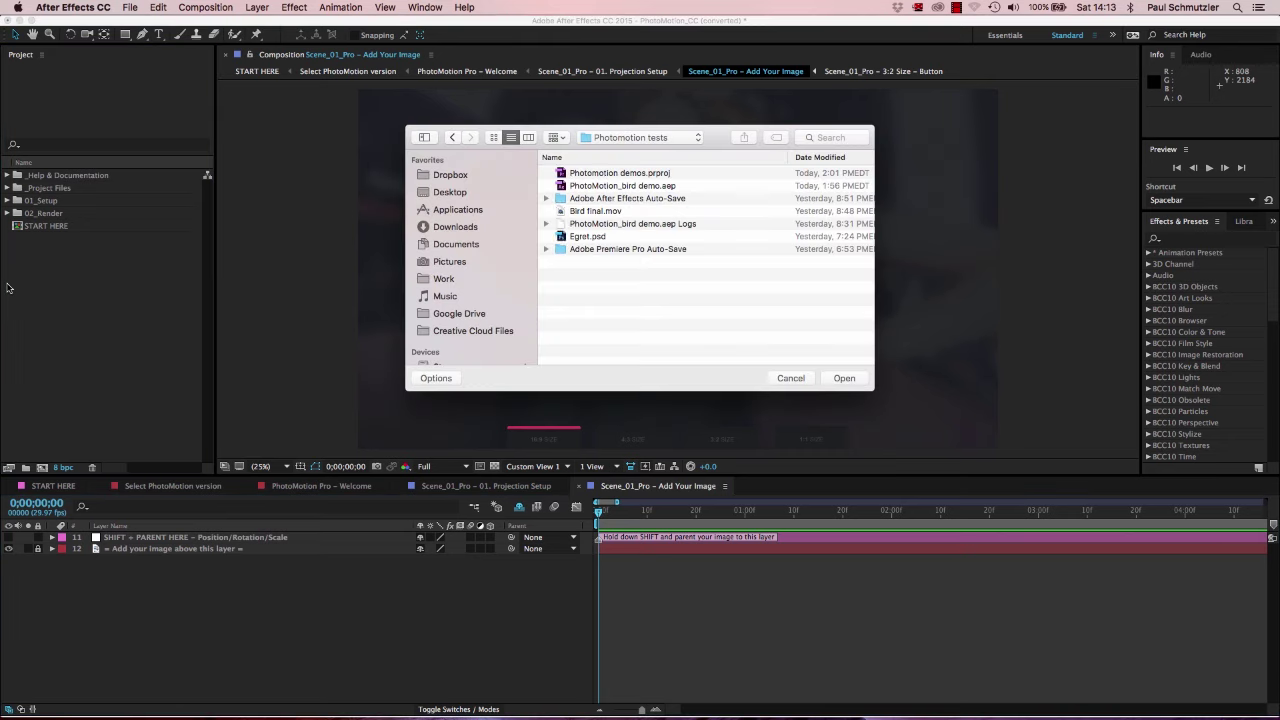
pyautogui.click(595, 237)
pyautogui.click(841, 378)
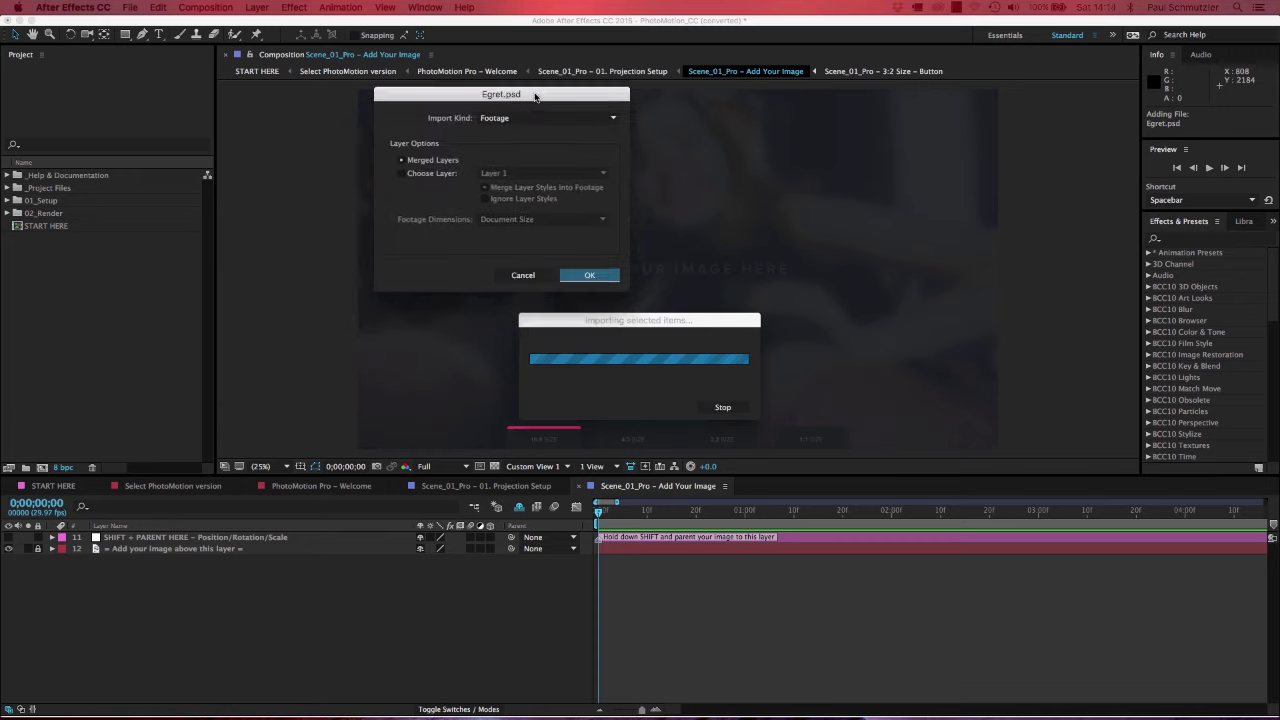
pyautogui.click(434, 174)
pyautogui.click(430, 162)
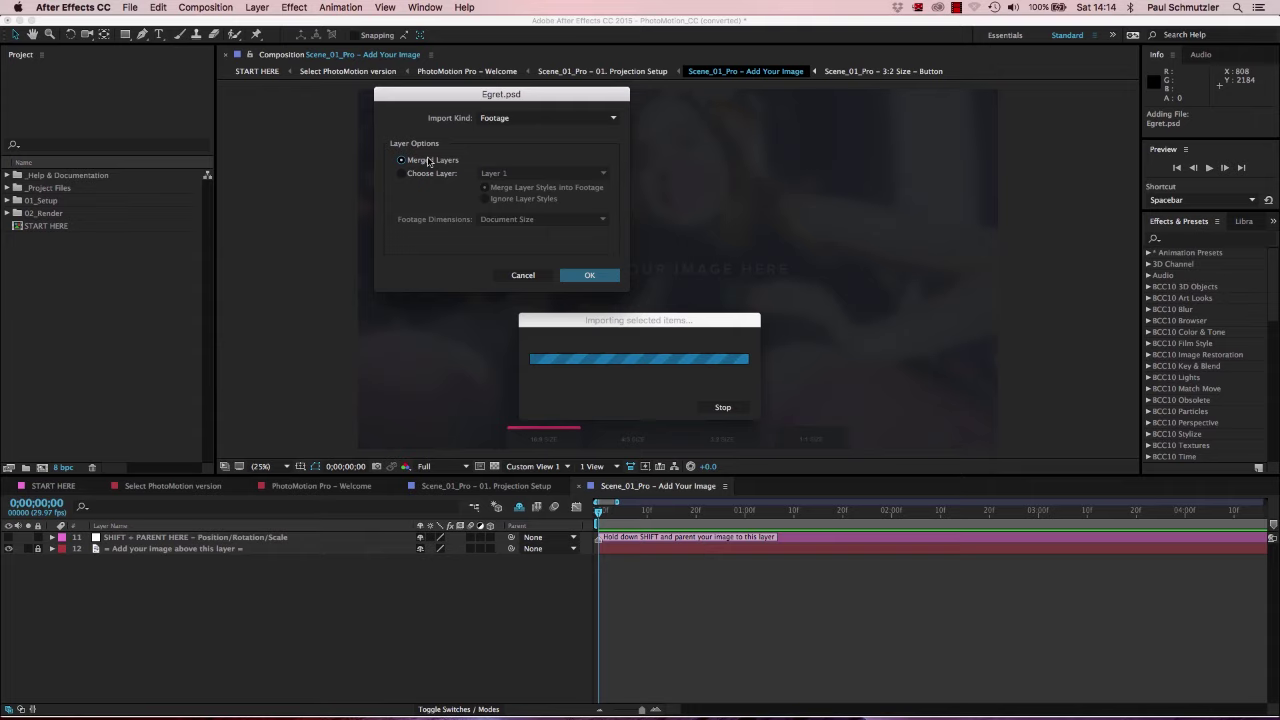
pyautogui.click(571, 275)
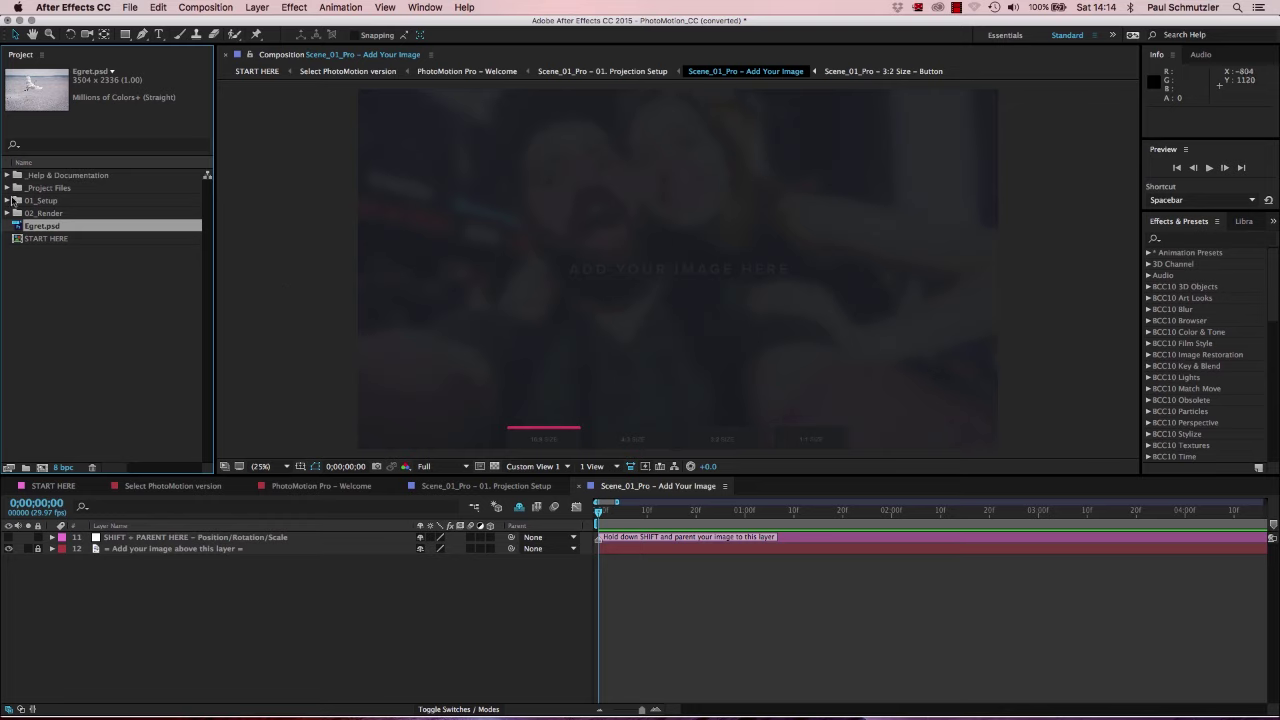
pyautogui.moveTo(22, 226); pyautogui.dragTo(129, 546)
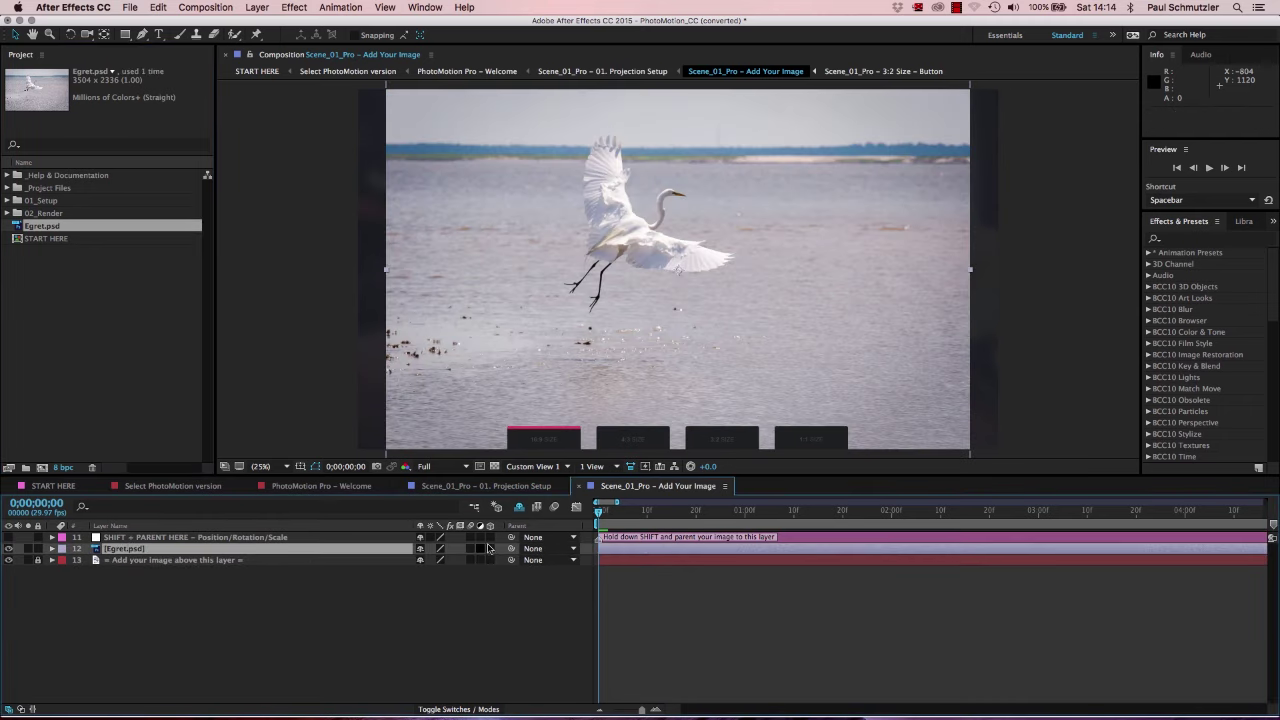
# Parent the egret layer to layer 11 and set layer 11's Scale to 115%.
pyautogui.moveTo(512, 548); pyautogui.dragTo(238, 538)
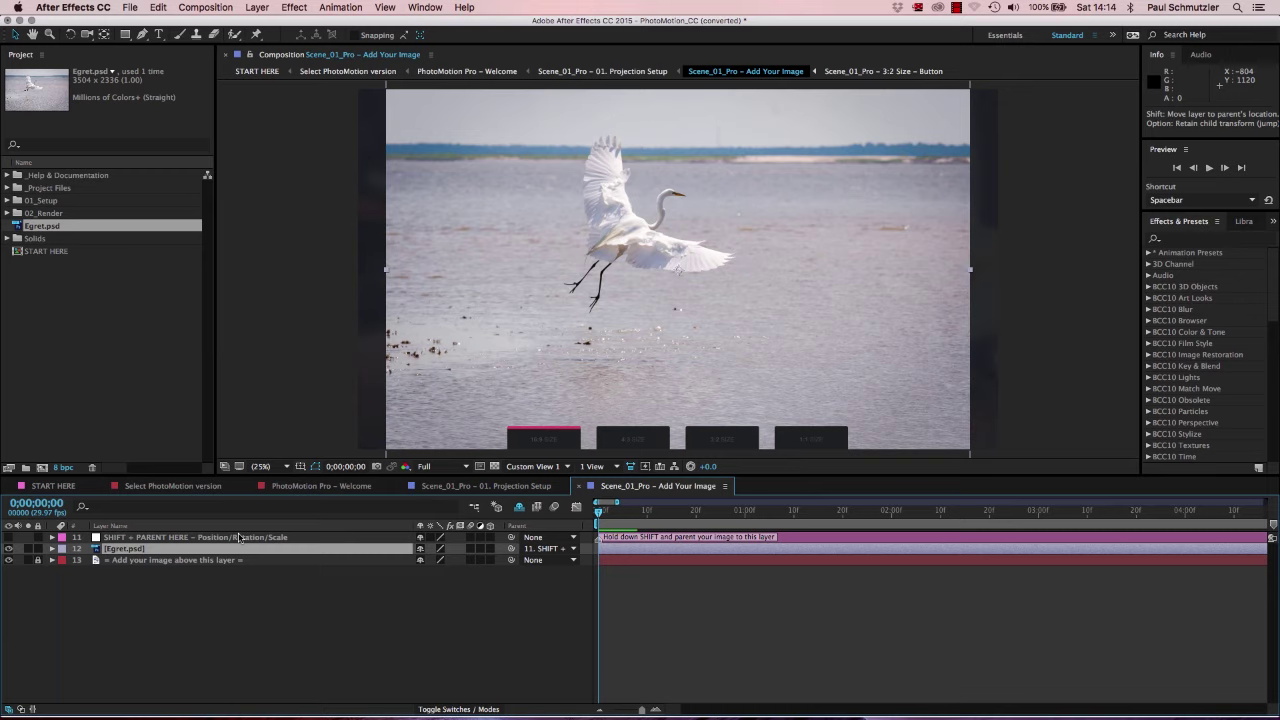
pyautogui.click(105, 539)
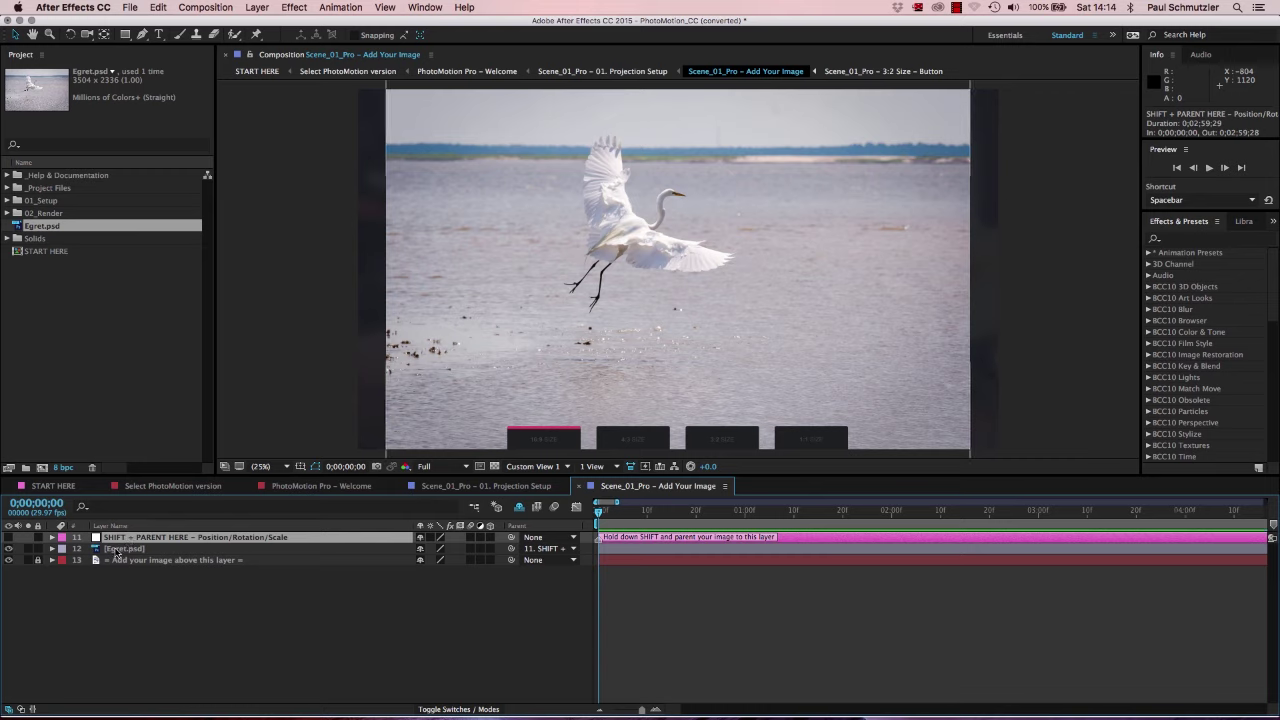
pyautogui.click(52, 537)
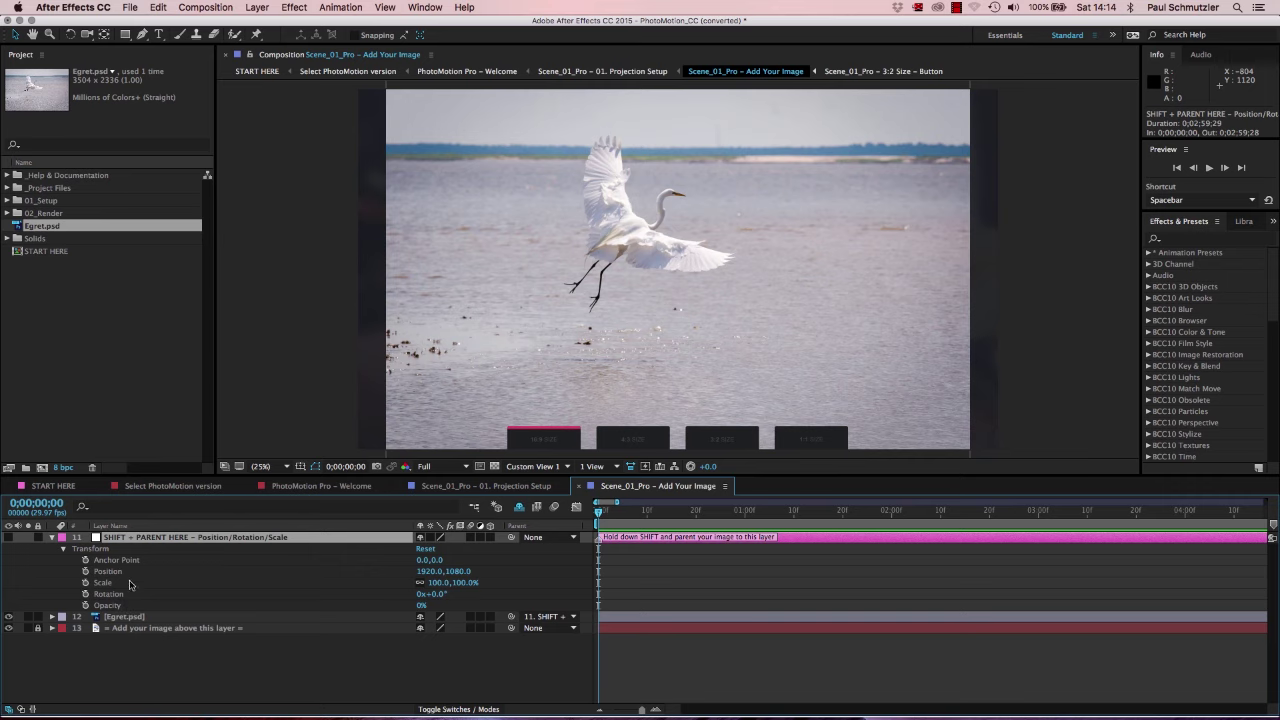
pyautogui.moveTo(440, 584); pyautogui.dragTo(446, 587)
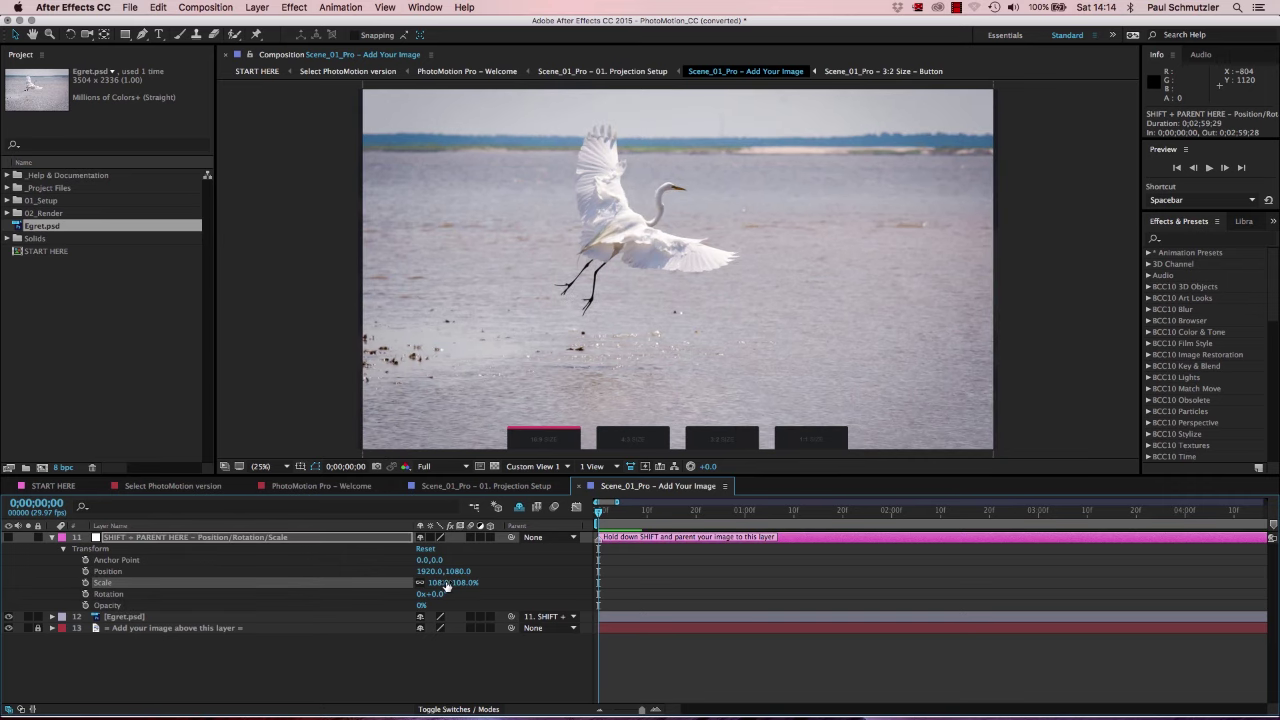
pyautogui.click(440, 584)
pyautogui.write('11')
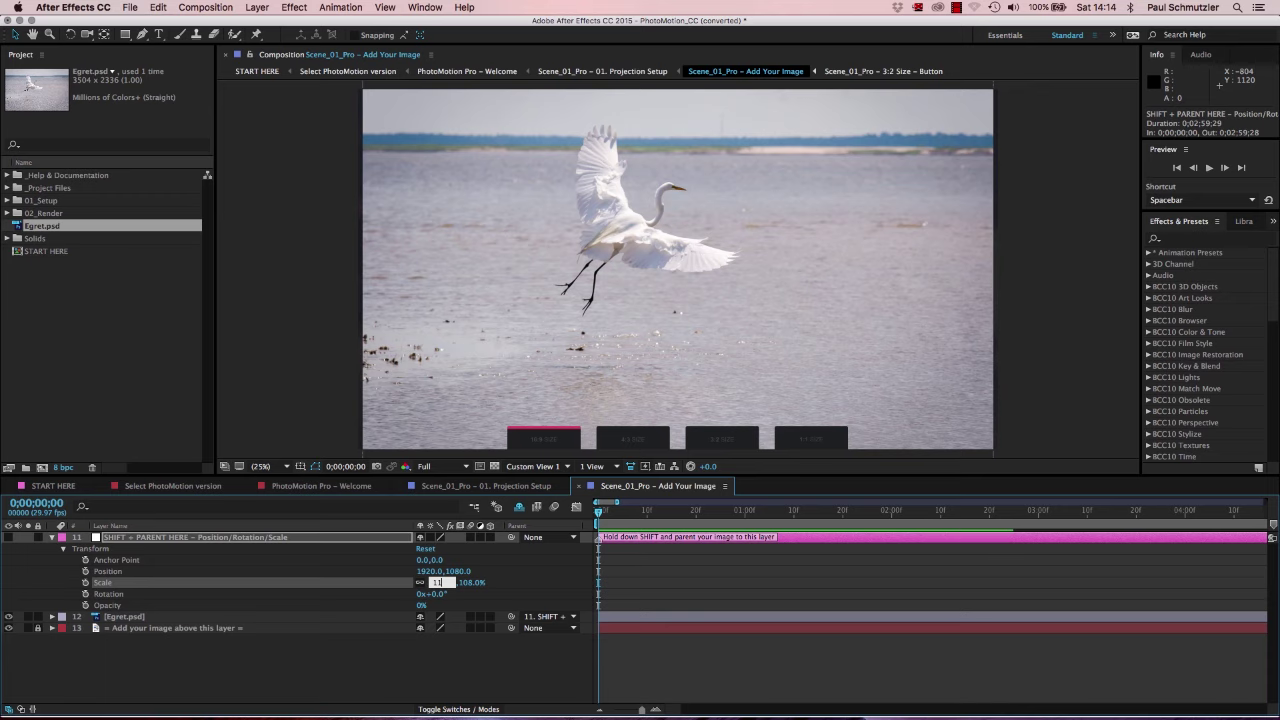
pyautogui.write('5')
pyautogui.press('Return')
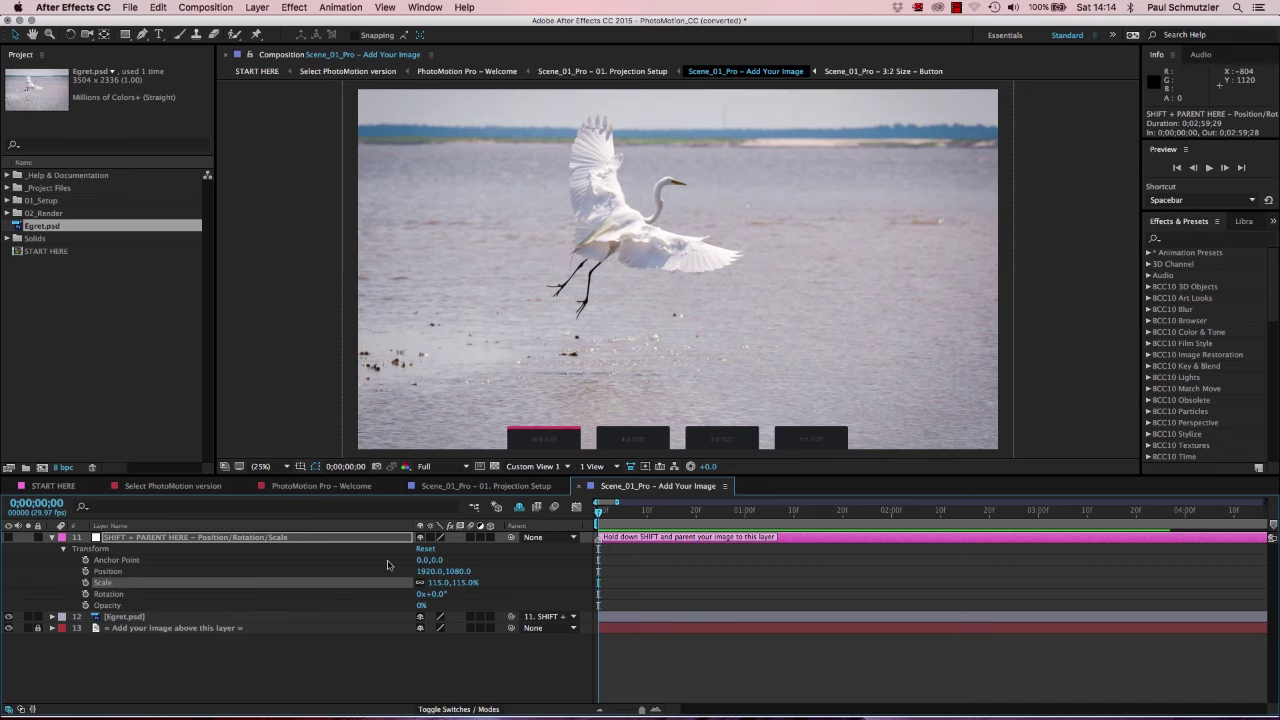
pyautogui.click(468, 488)
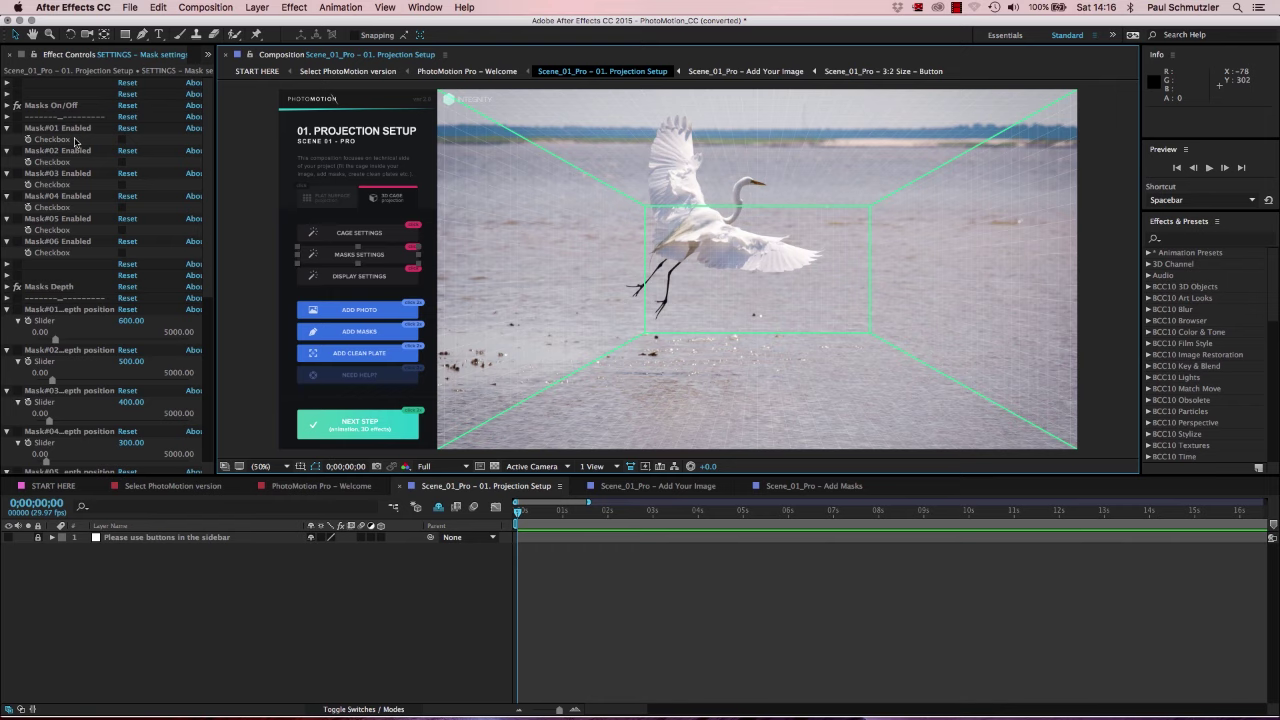
# Enable Mask#01, then drill through Add Masks and Mask#01 into its Custom Alpha composition.
pyautogui.click(123, 141)
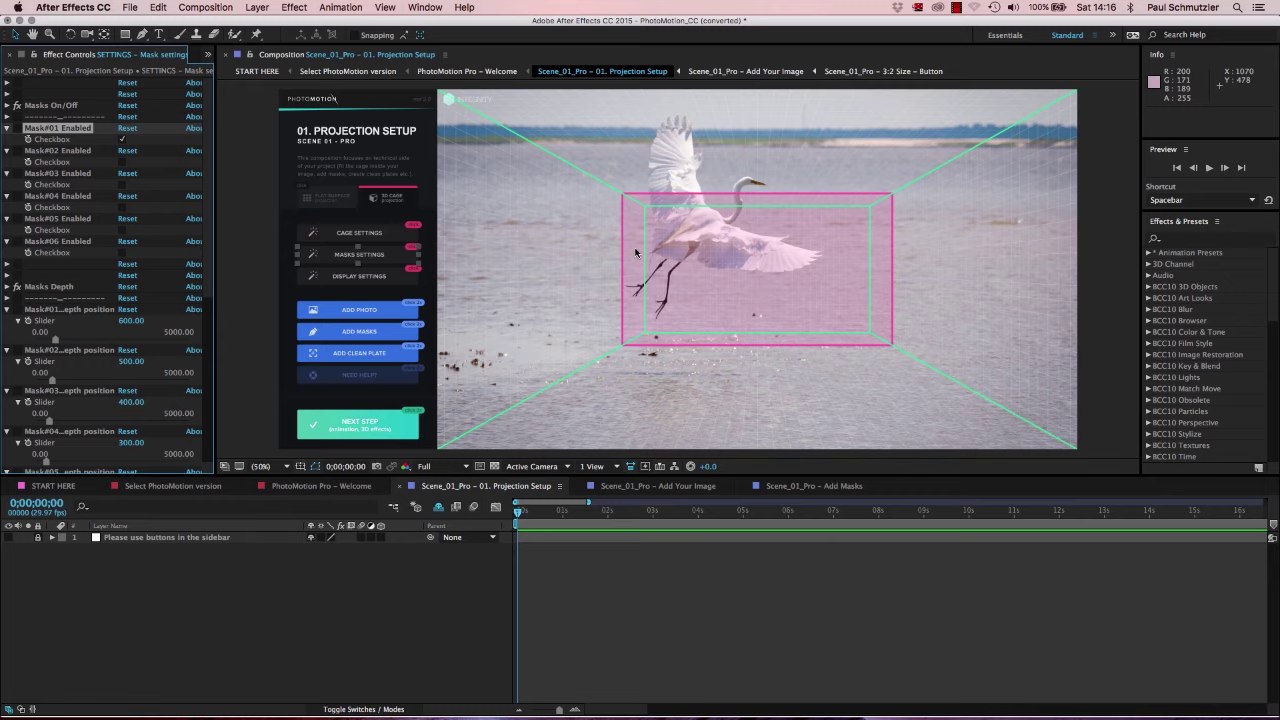
pyautogui.doubleClick(366, 332)
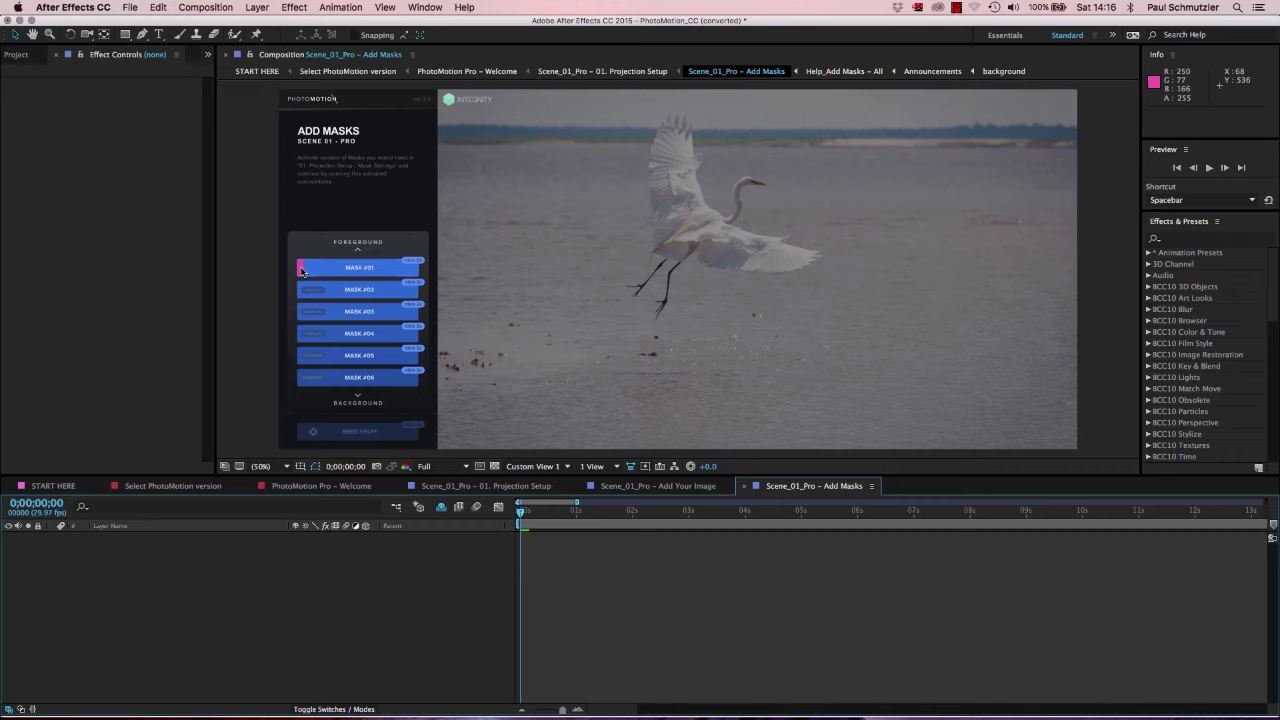
pyautogui.doubleClick(374, 269)
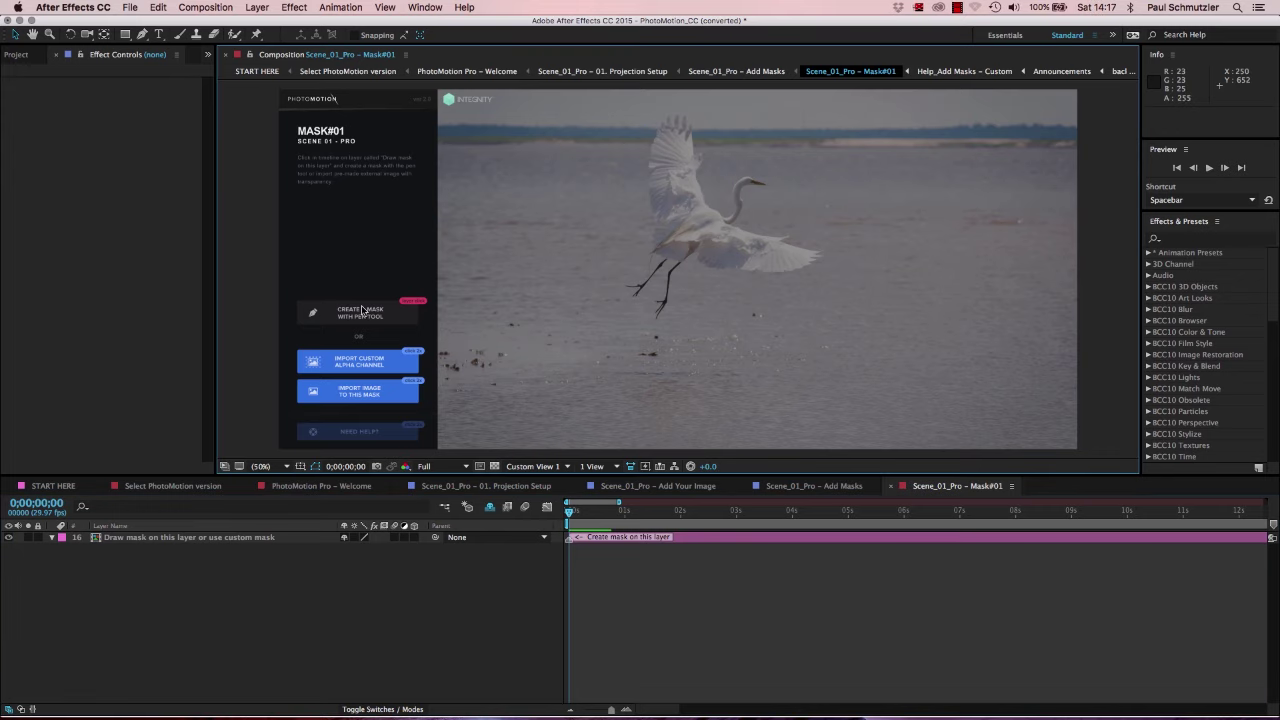
pyautogui.doubleClick(361, 364)
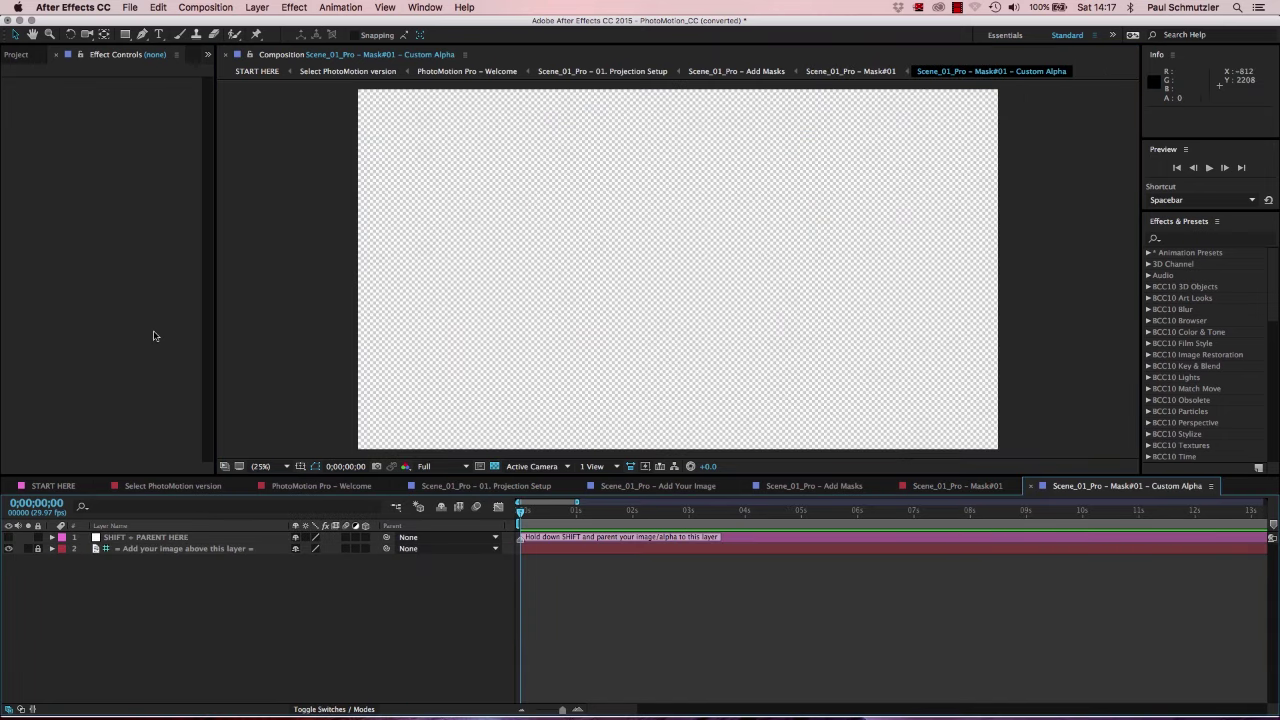
# Import only Layer 1 of Egret.psd as footage, then return to the Mask#01 composition.
pyautogui.click(20, 55)
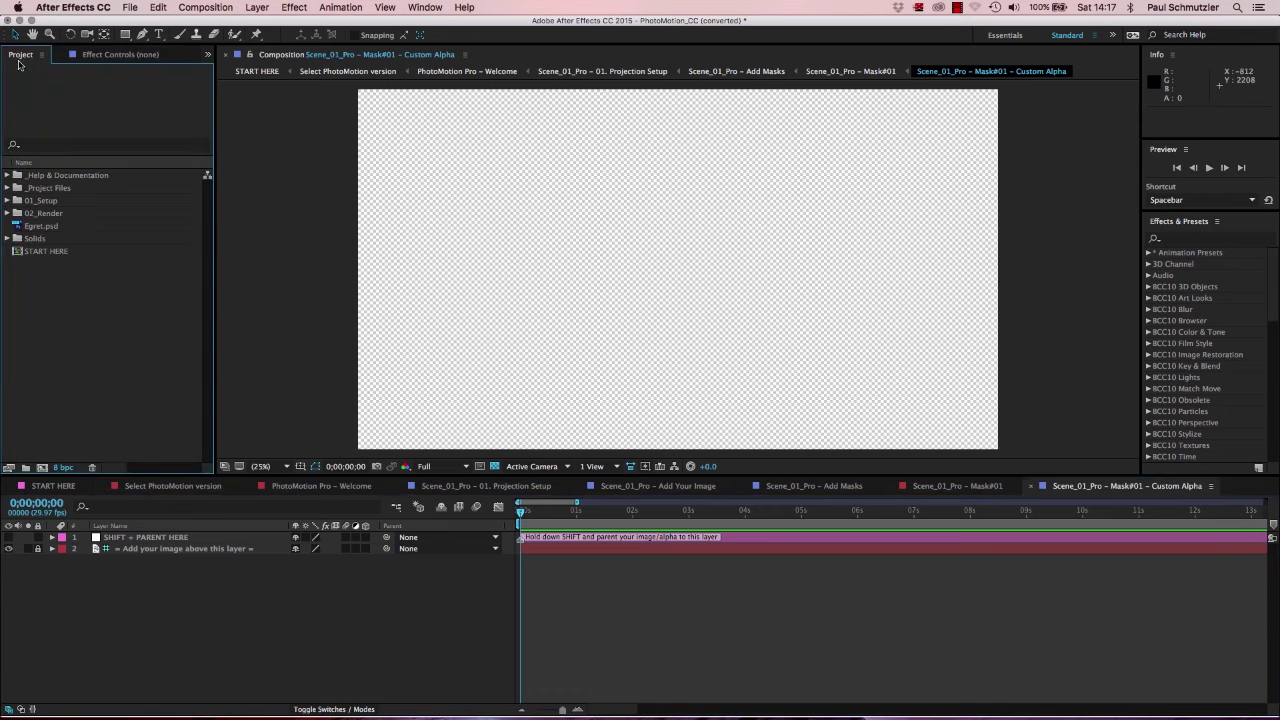
pyautogui.doubleClick(73, 296)
pyautogui.click(598, 236)
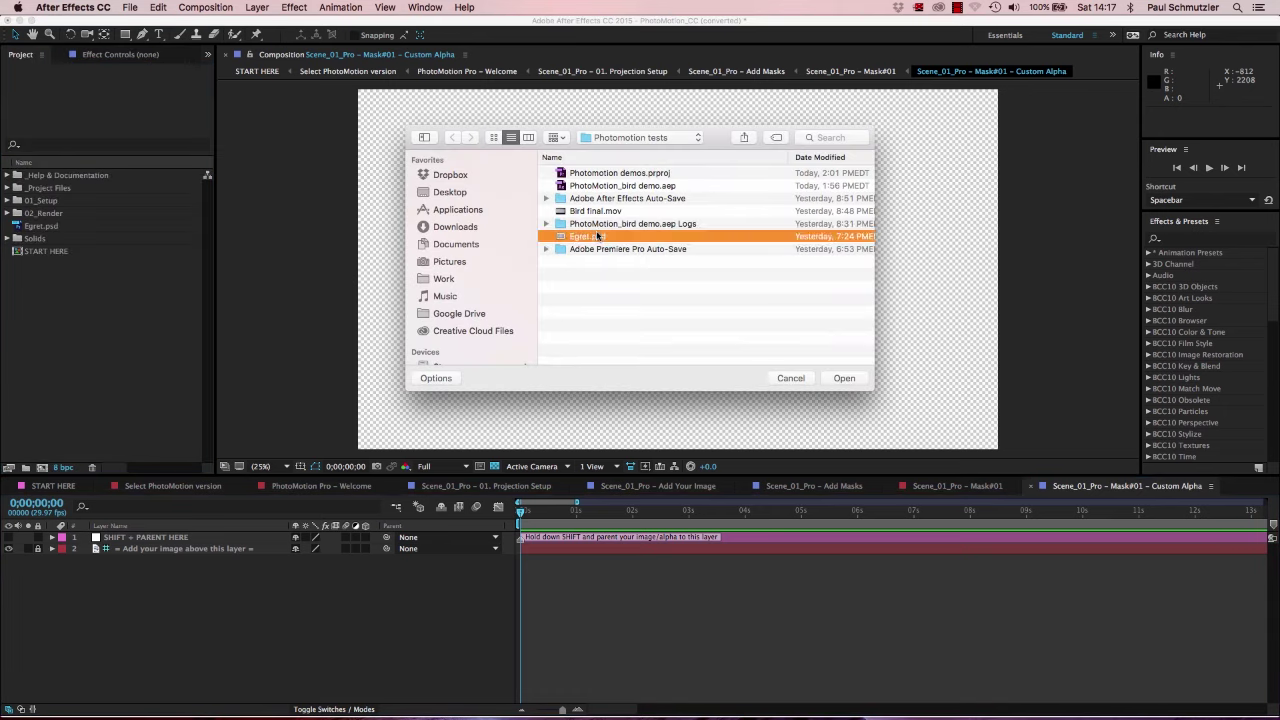
pyautogui.click(844, 378)
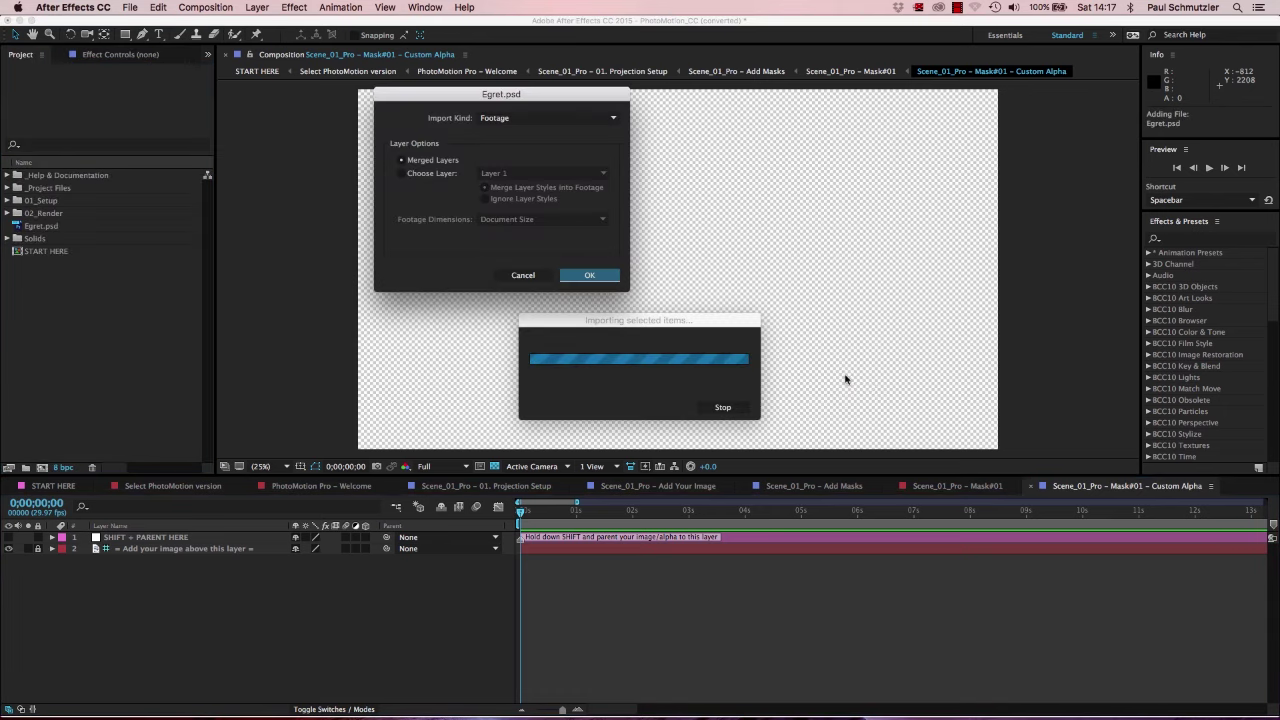
pyautogui.click(401, 173)
pyautogui.click(512, 174)
pyautogui.click(506, 186)
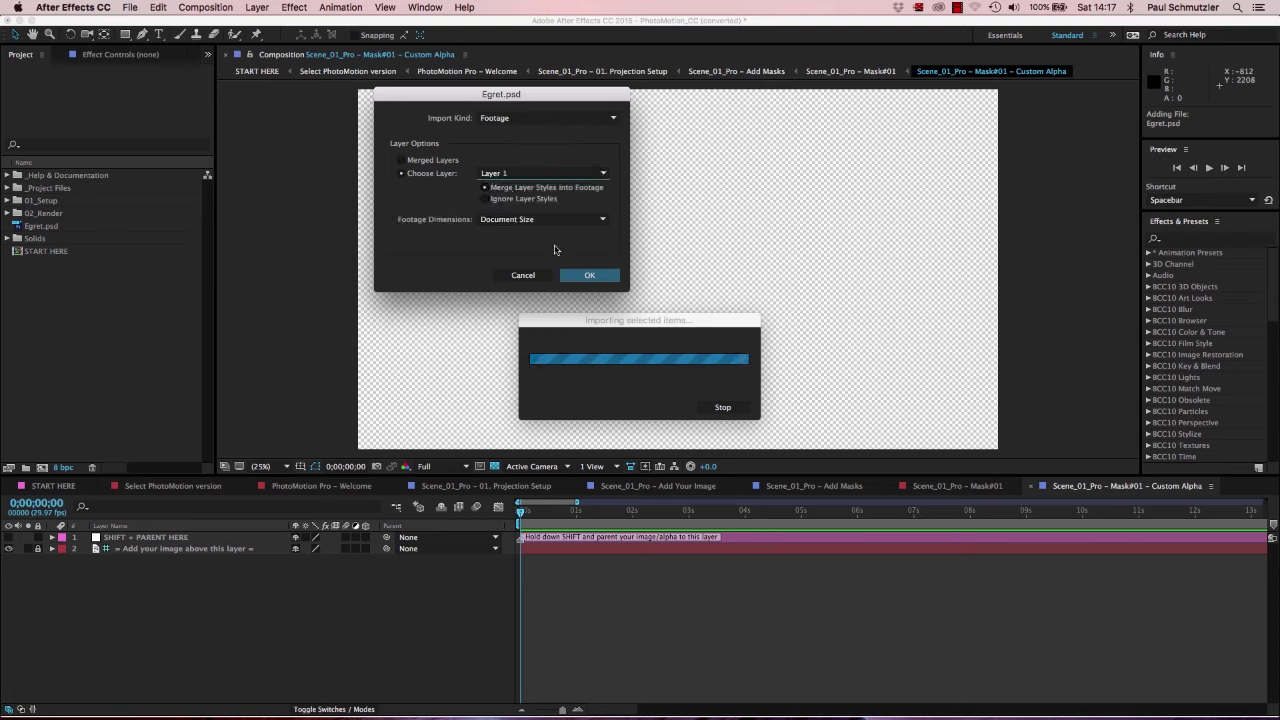
pyautogui.click(584, 275)
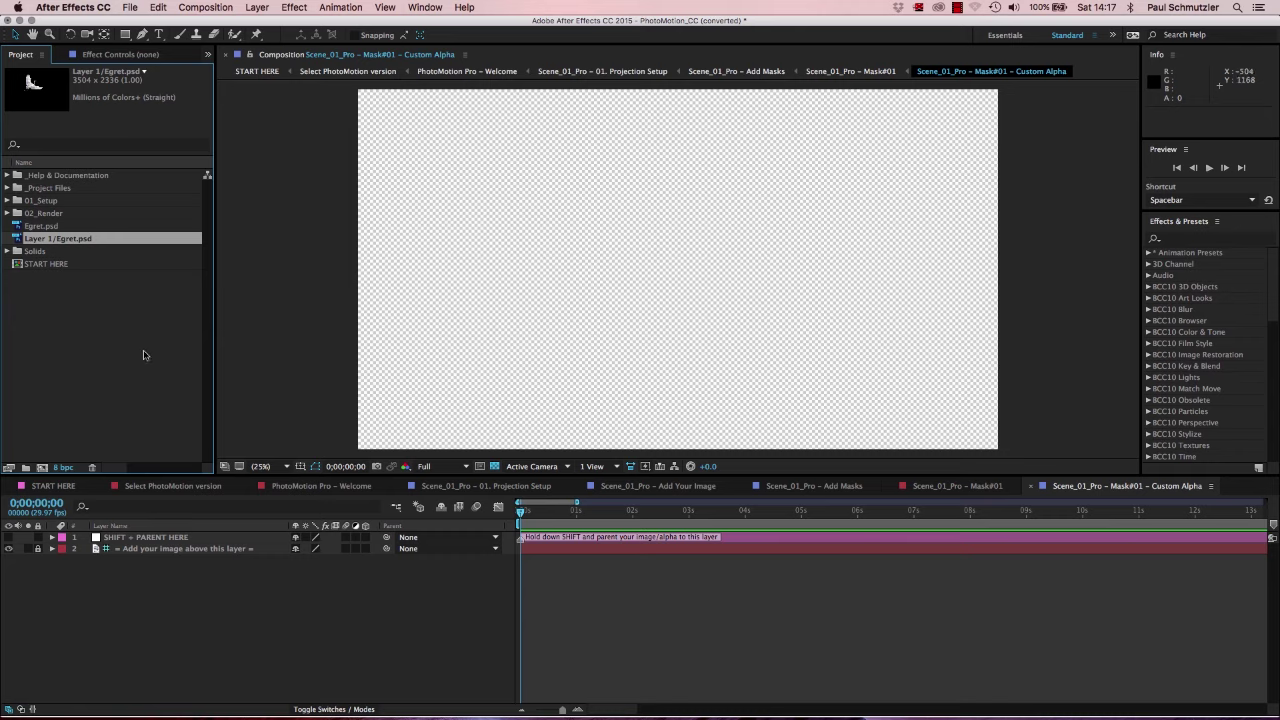
pyautogui.click(850, 72)
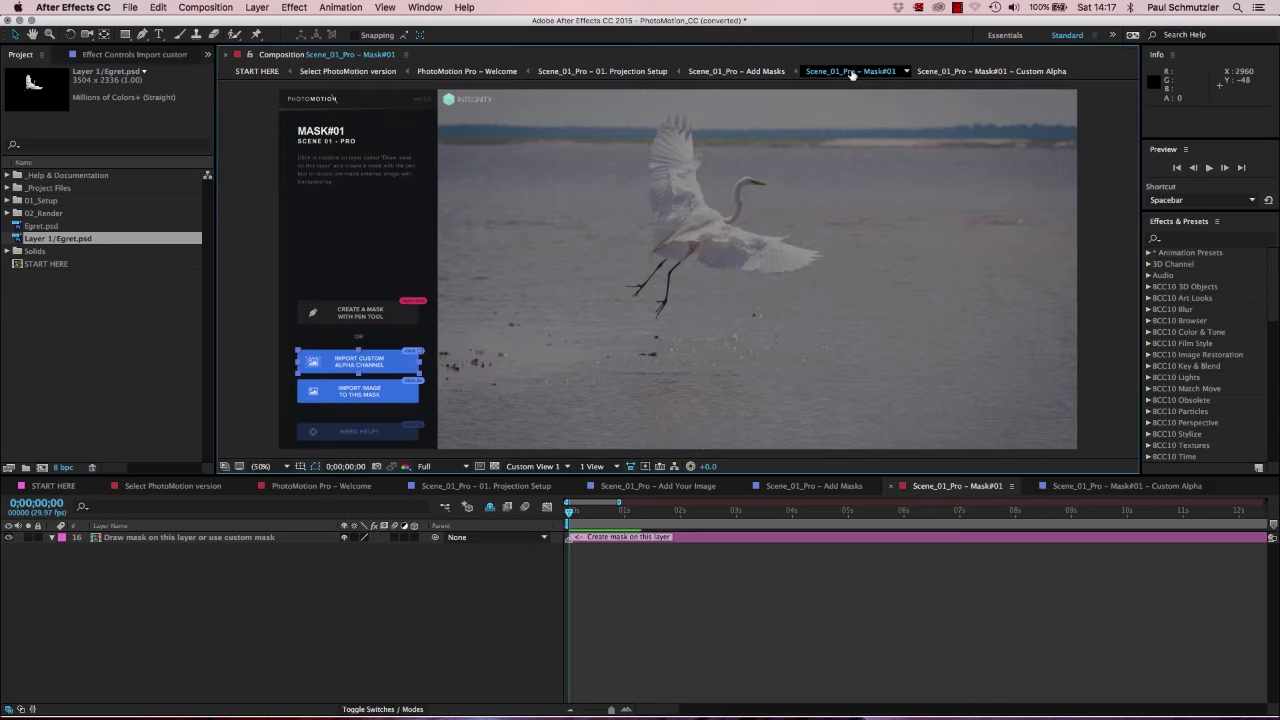
# Add the Layer 1/Egret.psd cutout to the Custom Alpha comp, parented to SHIFT + PARENT HERE.
pyautogui.click(363, 394)
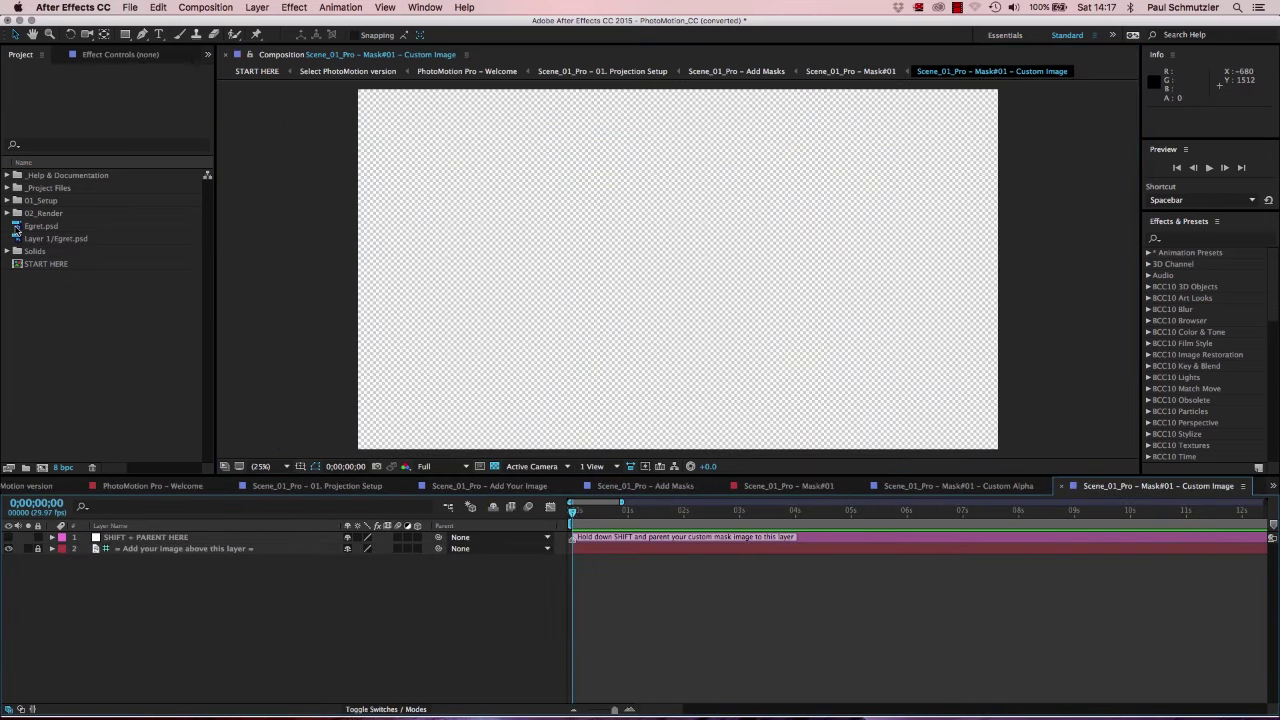
pyautogui.moveTo(18, 228); pyautogui.dragTo(138, 548)
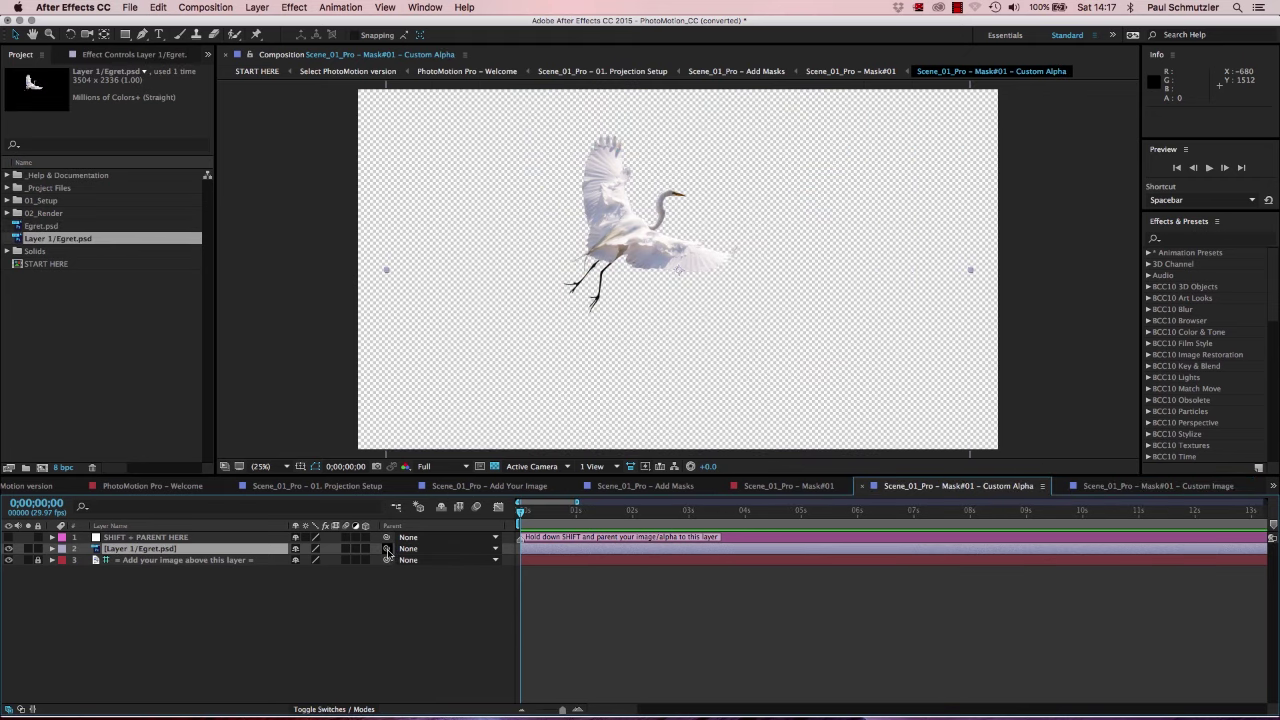
pyautogui.moveTo(387, 551); pyautogui.dragTo(160, 537)
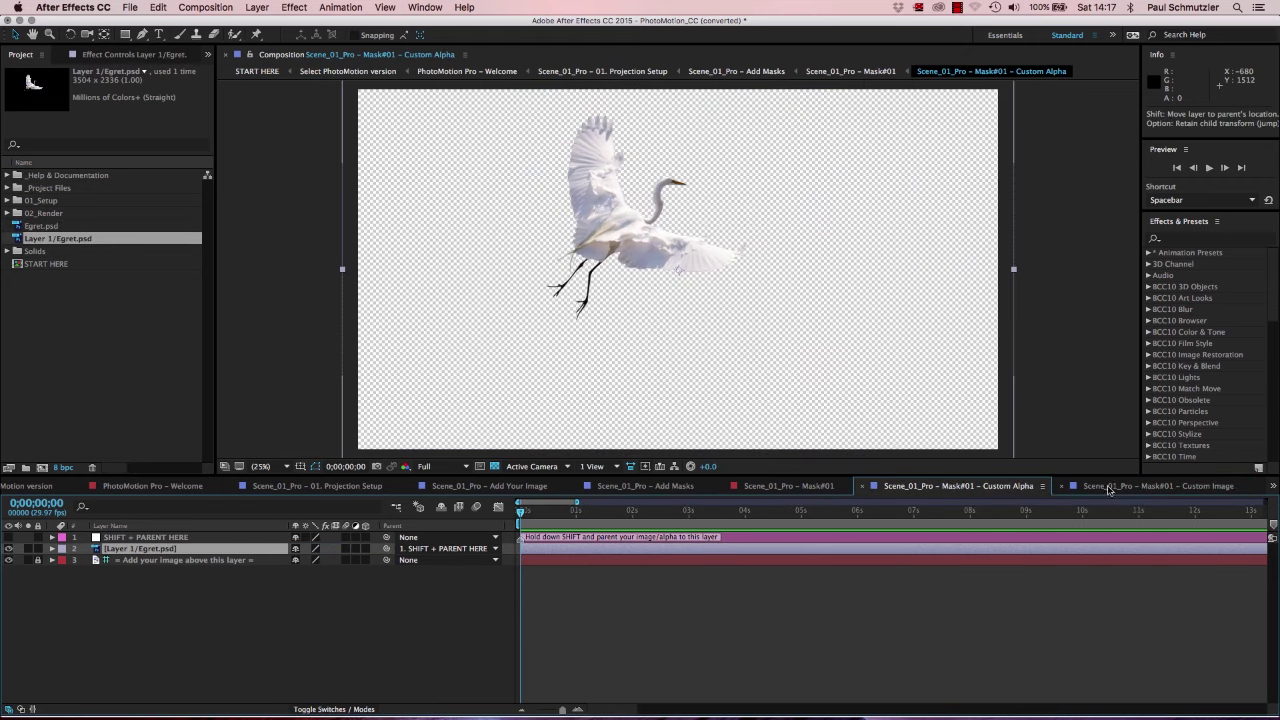
pyautogui.click(1128, 487)
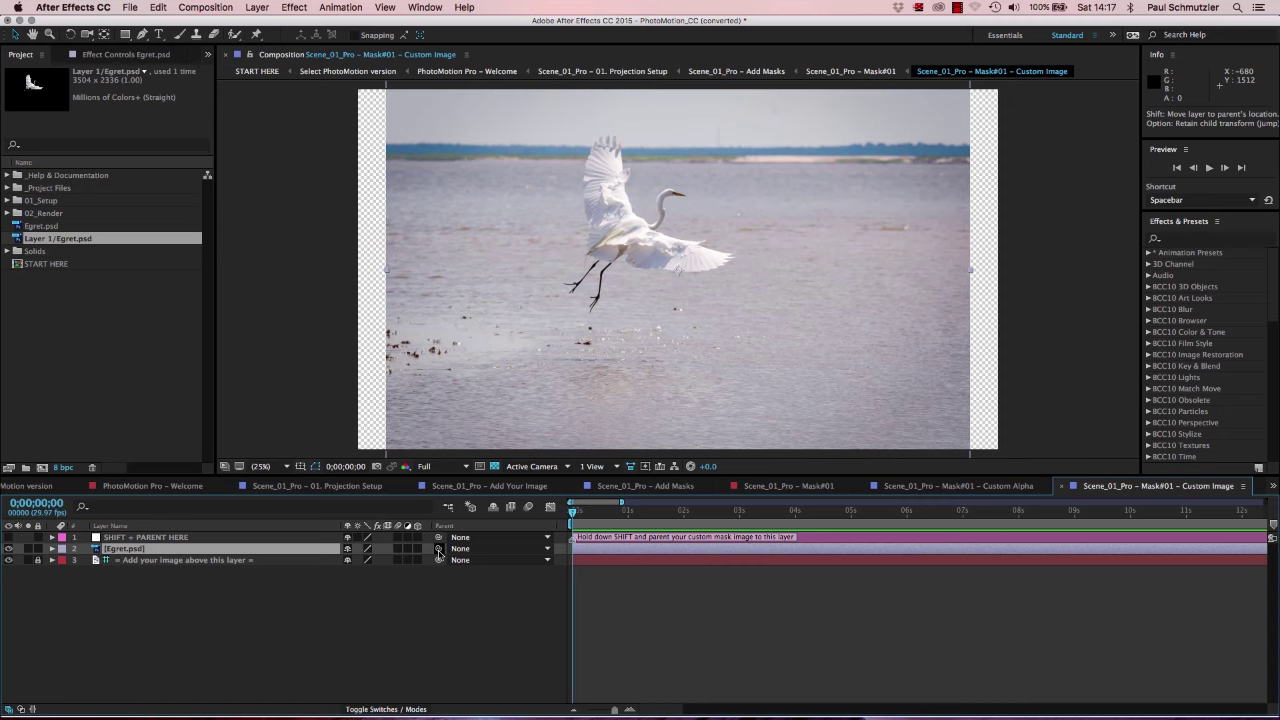
# Parent Egret.psd to SHIFT + PARENT HERE in the Custom Image comp, then return to Projection Setup.
pyautogui.moveTo(438, 553); pyautogui.dragTo(150, 537)
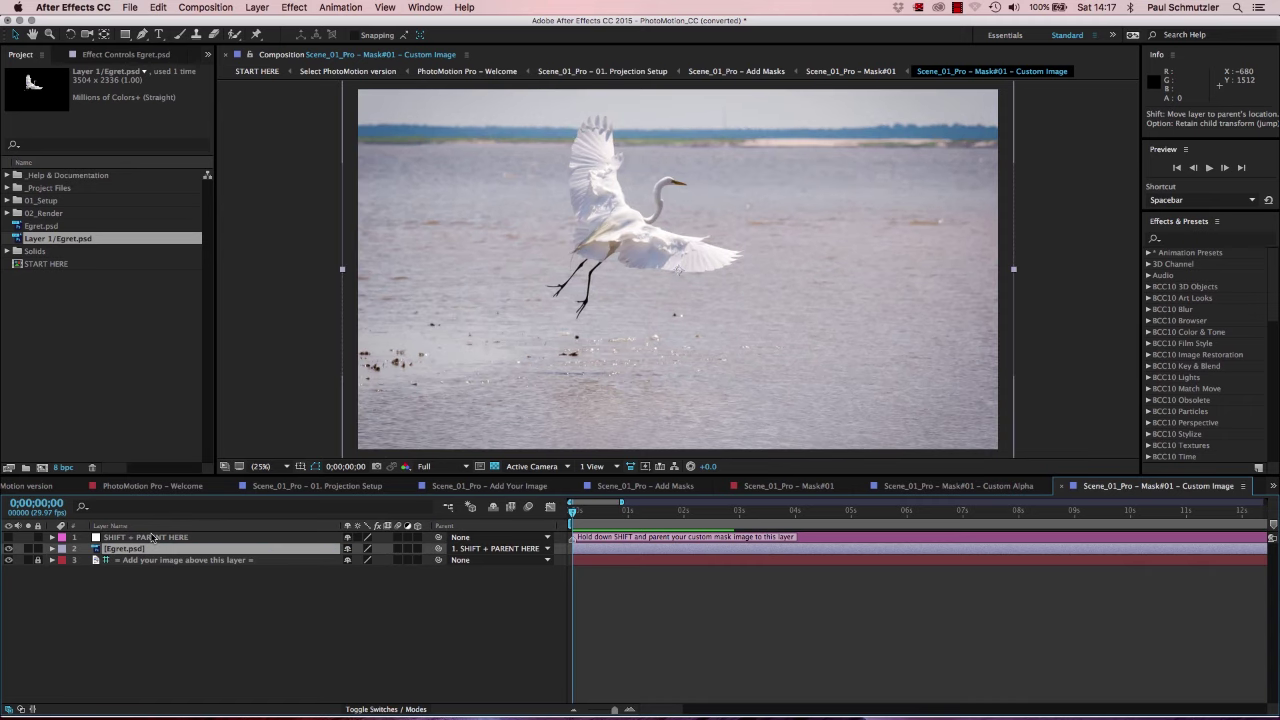
pyautogui.click(803, 486)
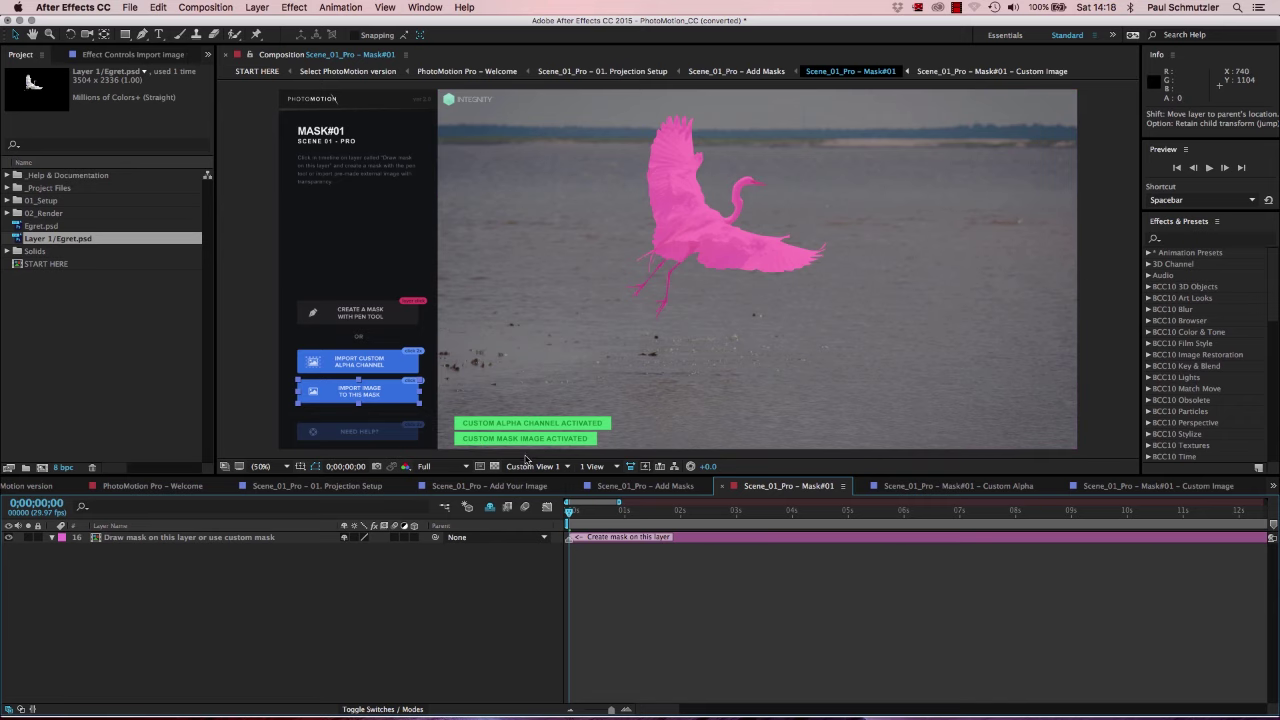
pyautogui.click(338, 486)
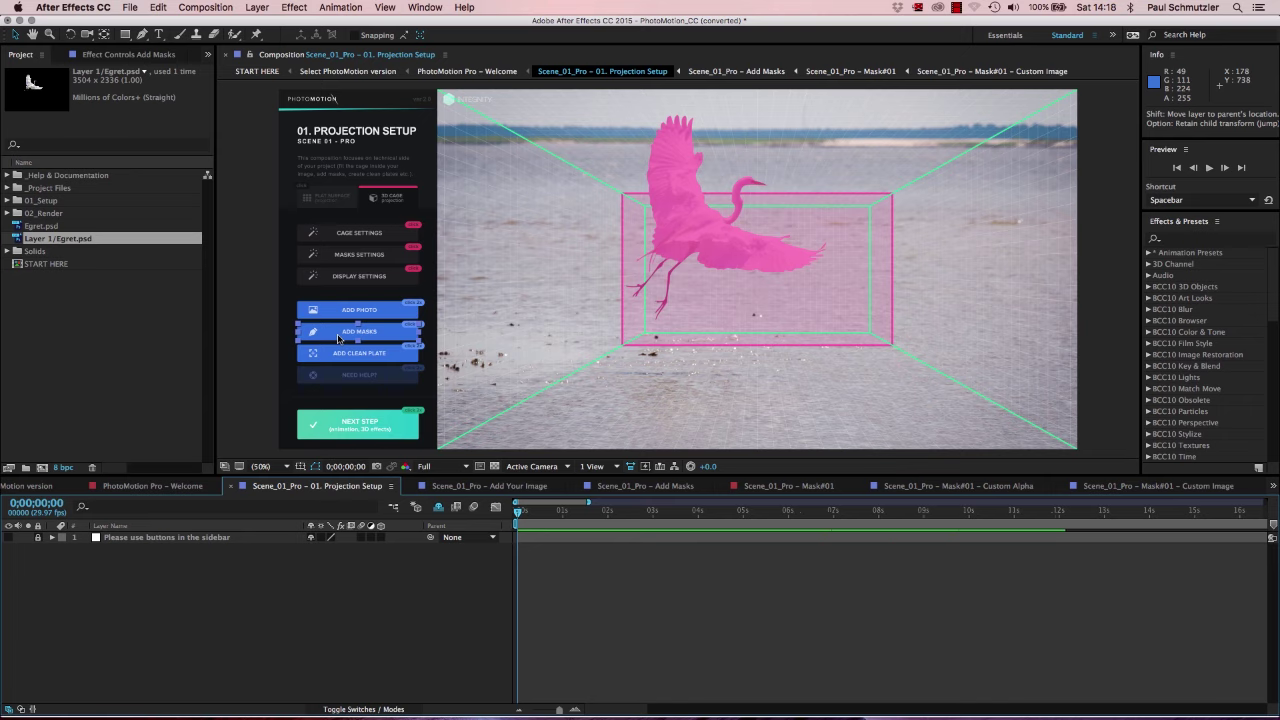
# Set the Cage Settings width to 127 and height 149.
pyautogui.click(365, 238)
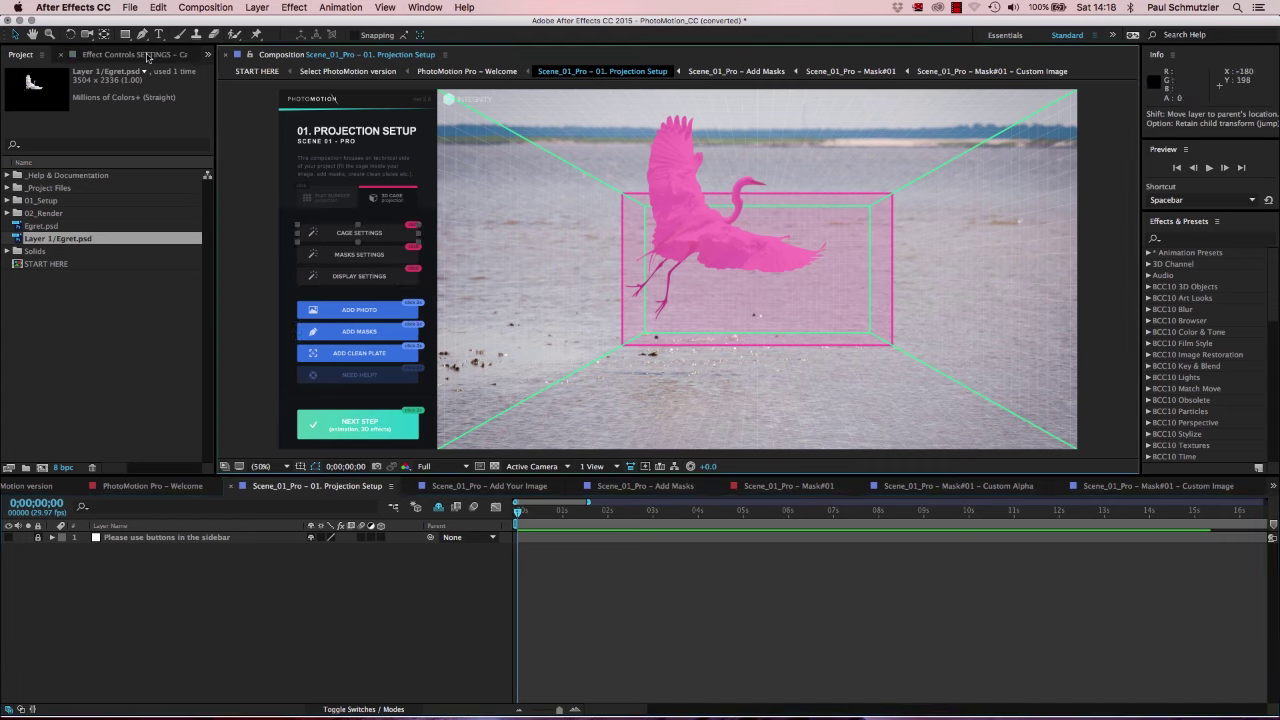
pyautogui.click(147, 55)
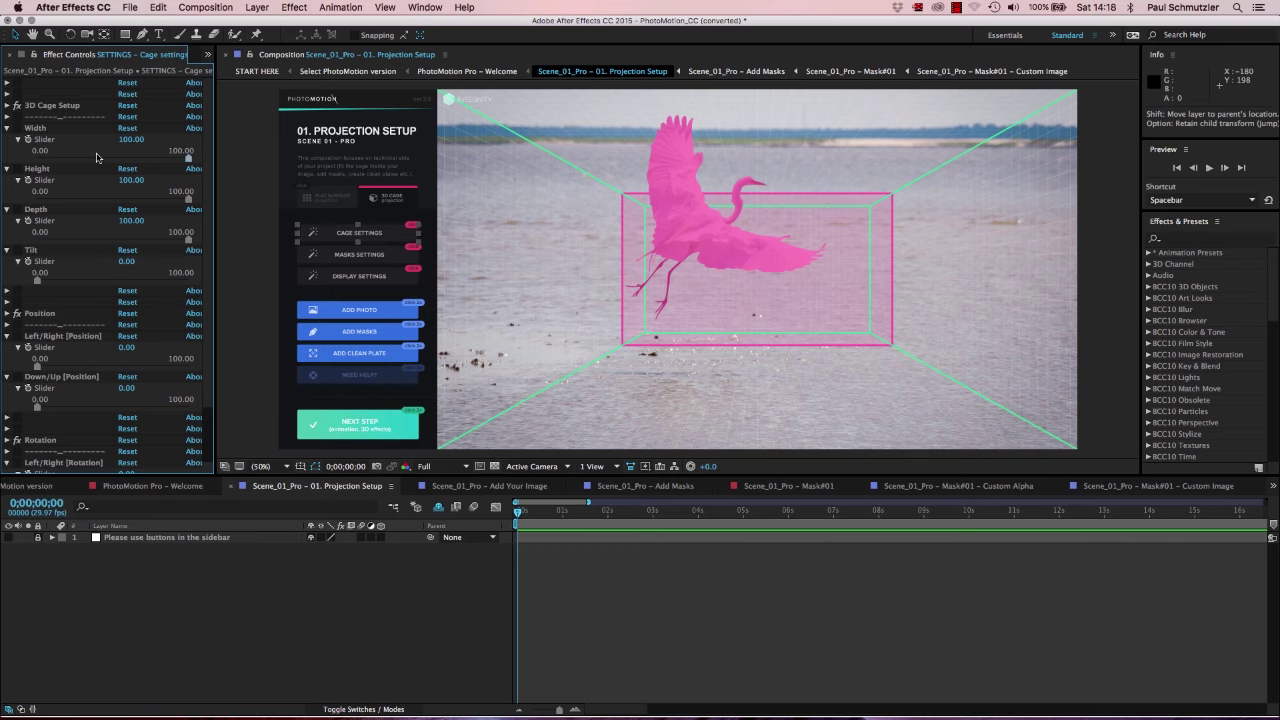
pyautogui.moveTo(132, 140); pyautogui.dragTo(150, 143)
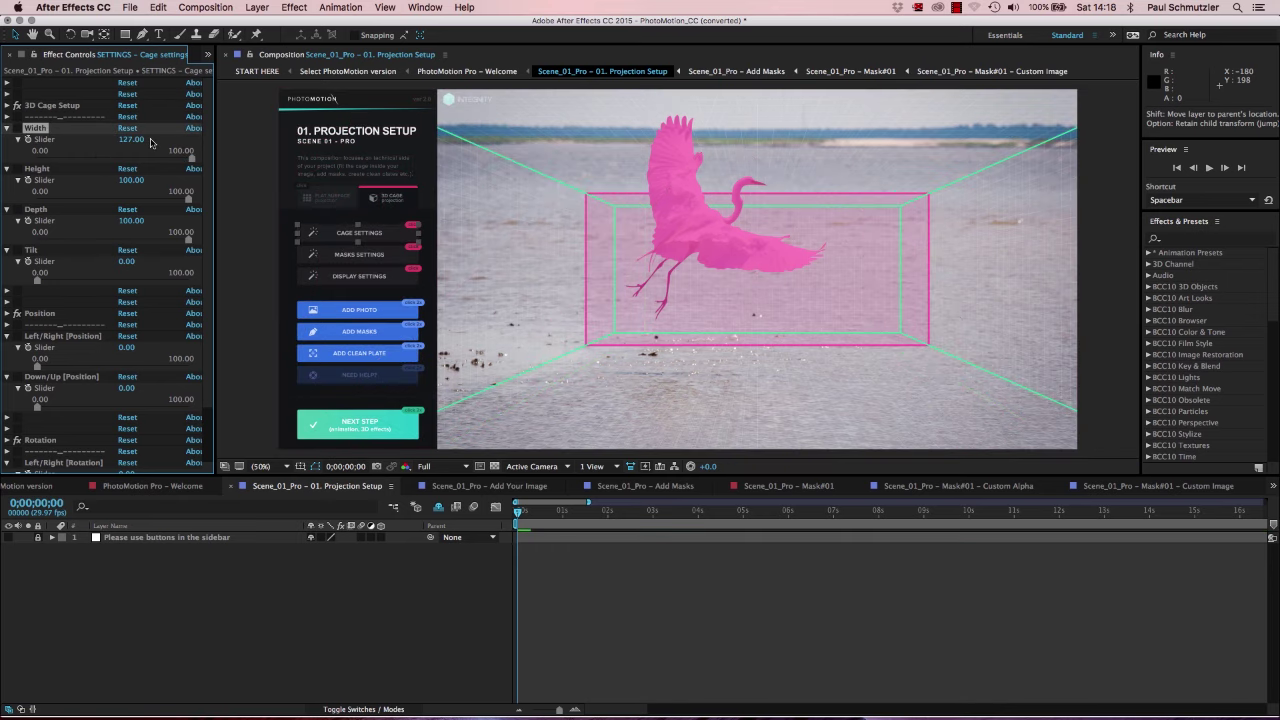
pyautogui.moveTo(131, 180); pyautogui.dragTo(158, 180)
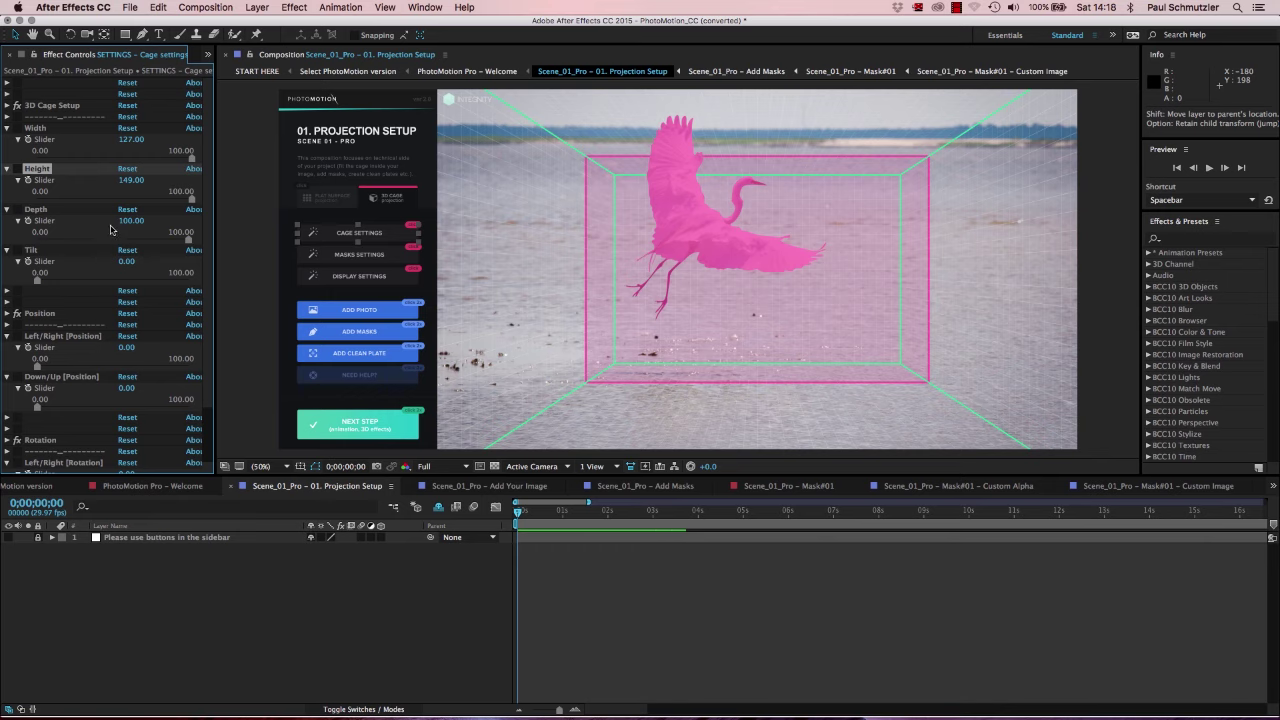
# Raise the cage to a Down/Up position of 64.
pyautogui.moveTo(127, 388); pyautogui.dragTo(144, 392)
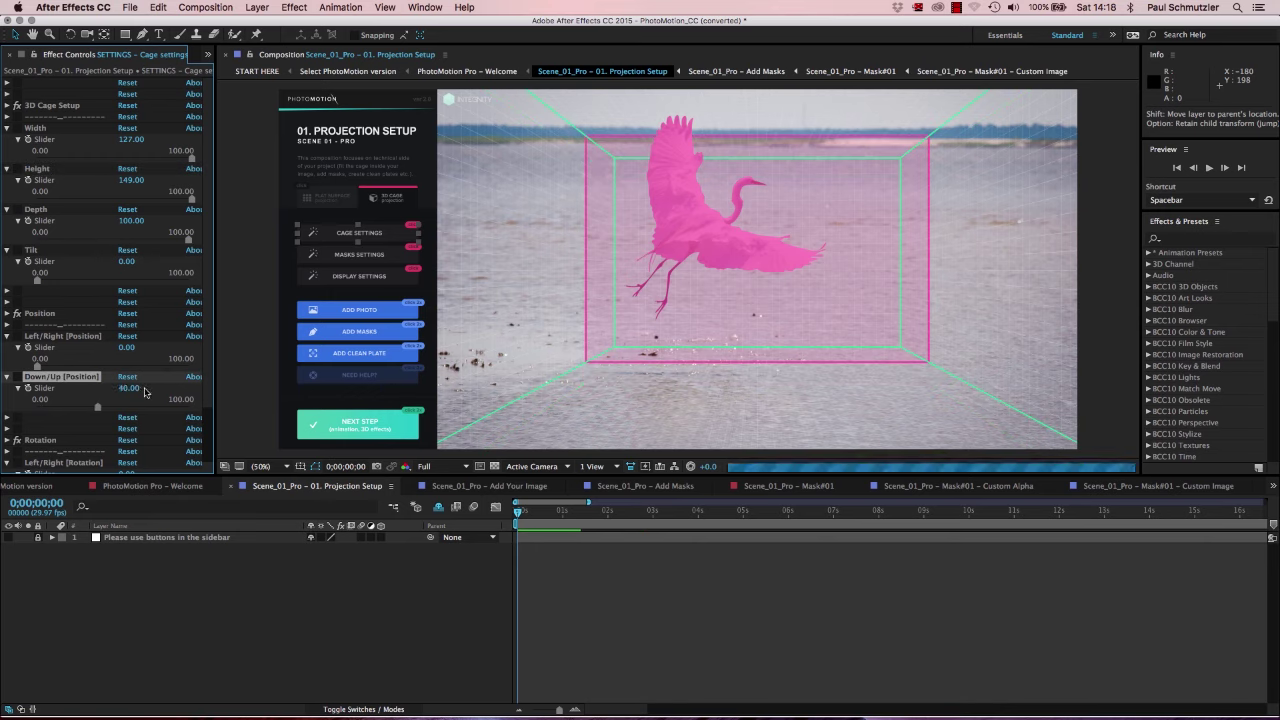
pyautogui.moveTo(144, 392); pyautogui.dragTo(129, 390)
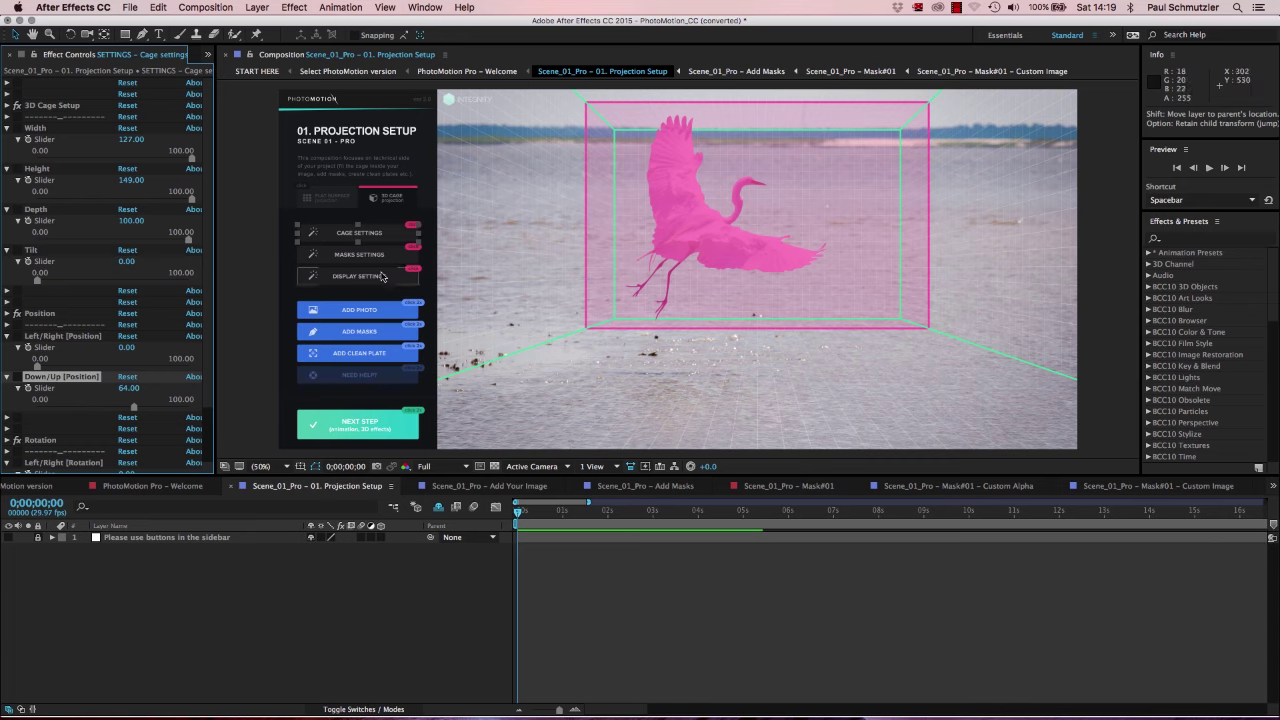
pyautogui.click(310, 254)
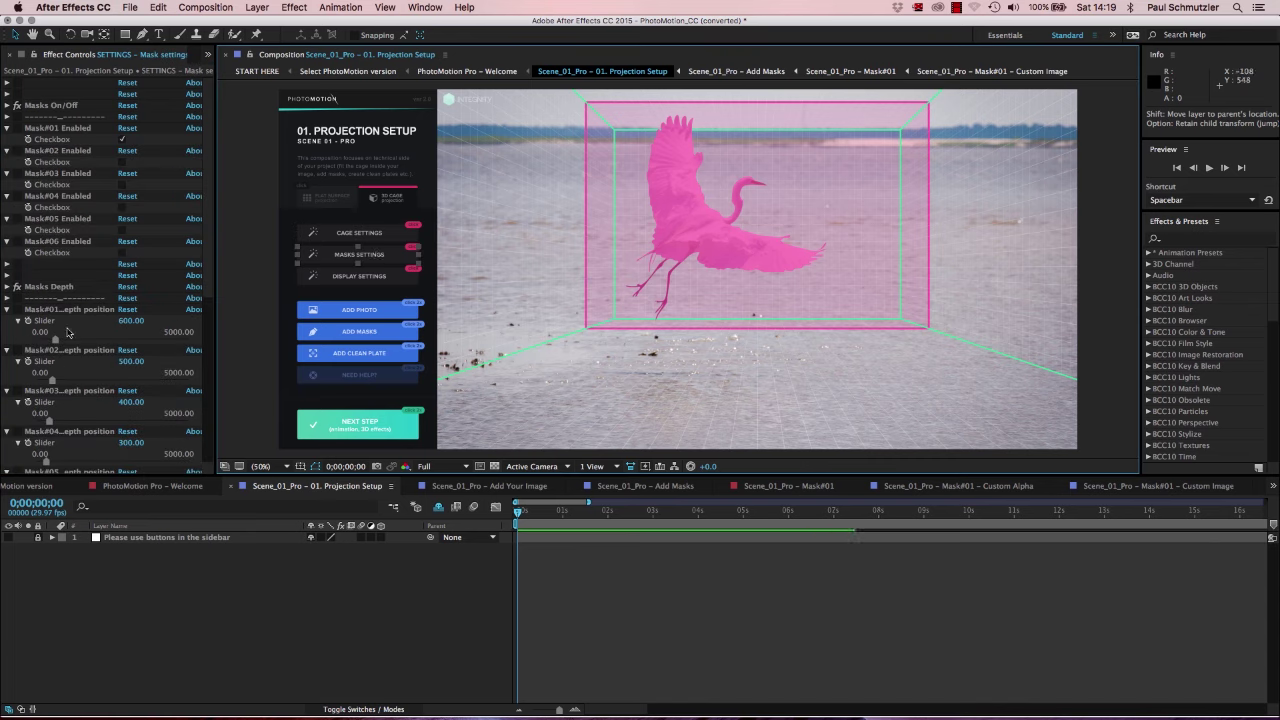
# Increase Mask#01 depth in Masks Settings, then move on to the clean plate in Photoshop.
pyautogui.click(126, 321)
pyautogui.moveTo(126, 321)
pyautogui.mouseDown()
pyautogui.moveTo(106, 321)
pyautogui.moveTo(166, 321)
pyautogui.moveTo(146, 327)
pyautogui.mouseUp()
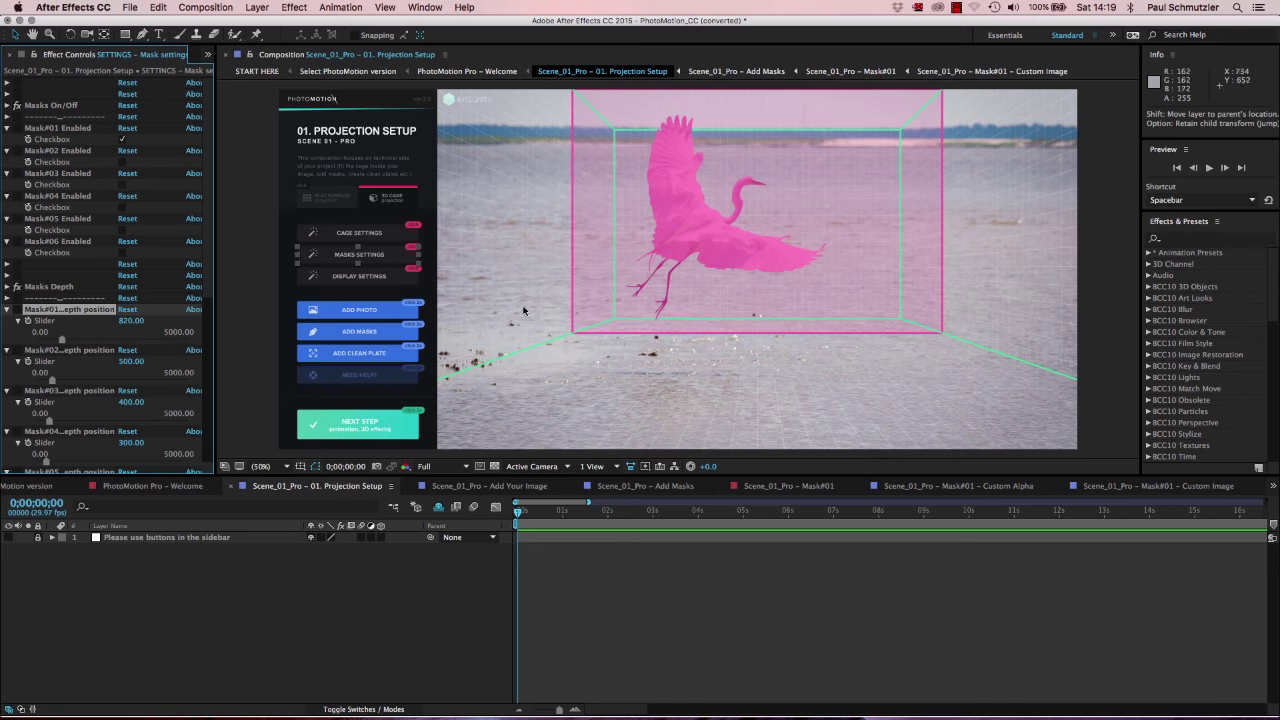
pyautogui.click(382, 356)
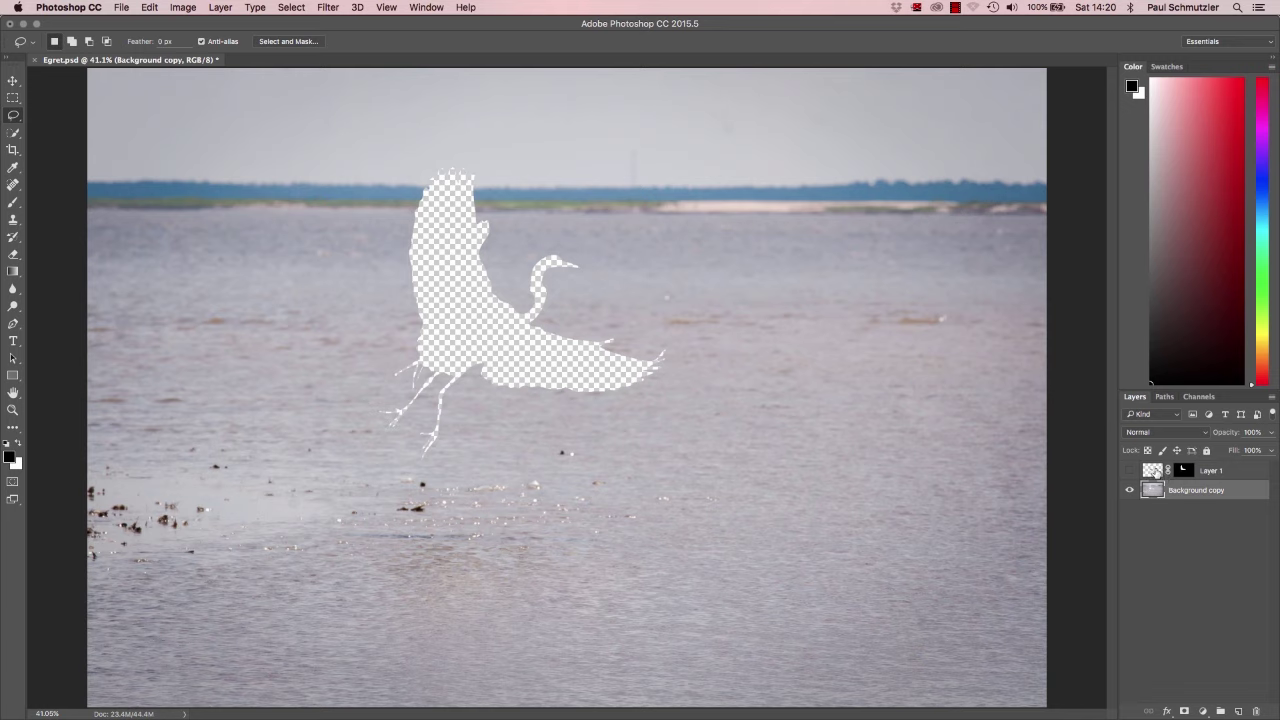
# Load the egret shape as a selection and expand it by 5 pixels.
pyautogui.keyDown('super'); pyautogui.click(1156, 472); pyautogui.keyUp('super')
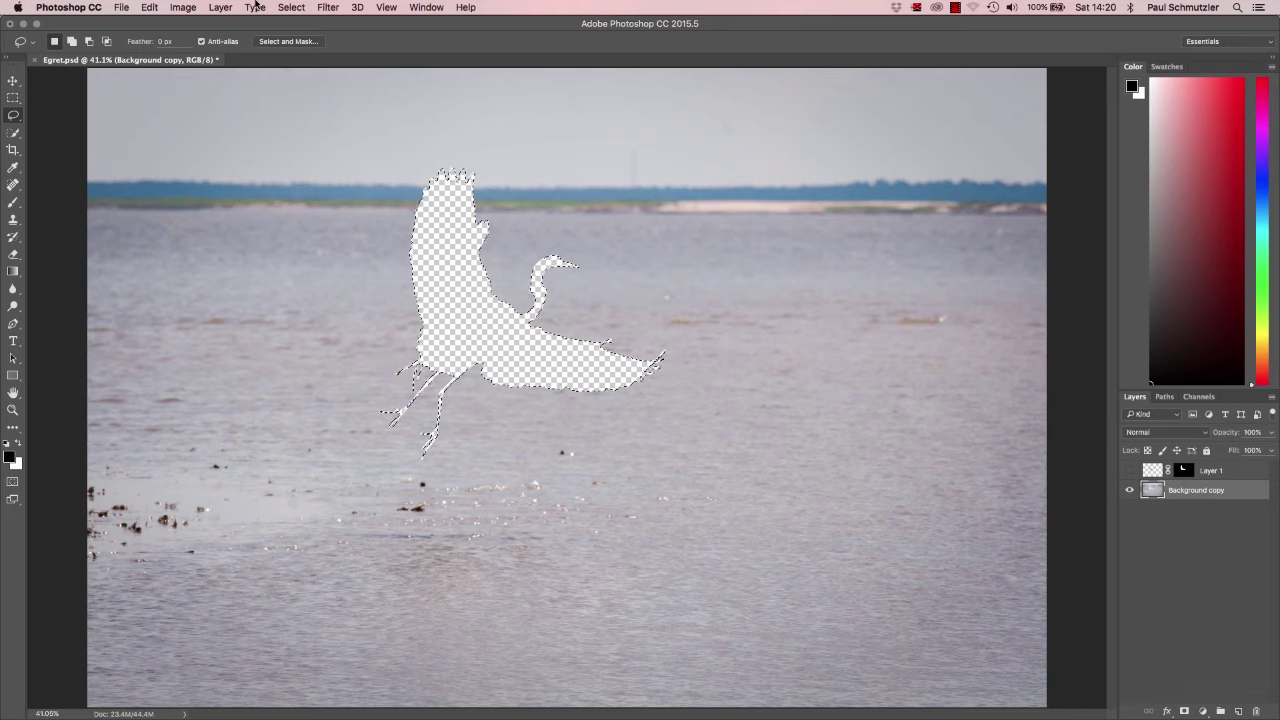
pyautogui.click(285, 7)
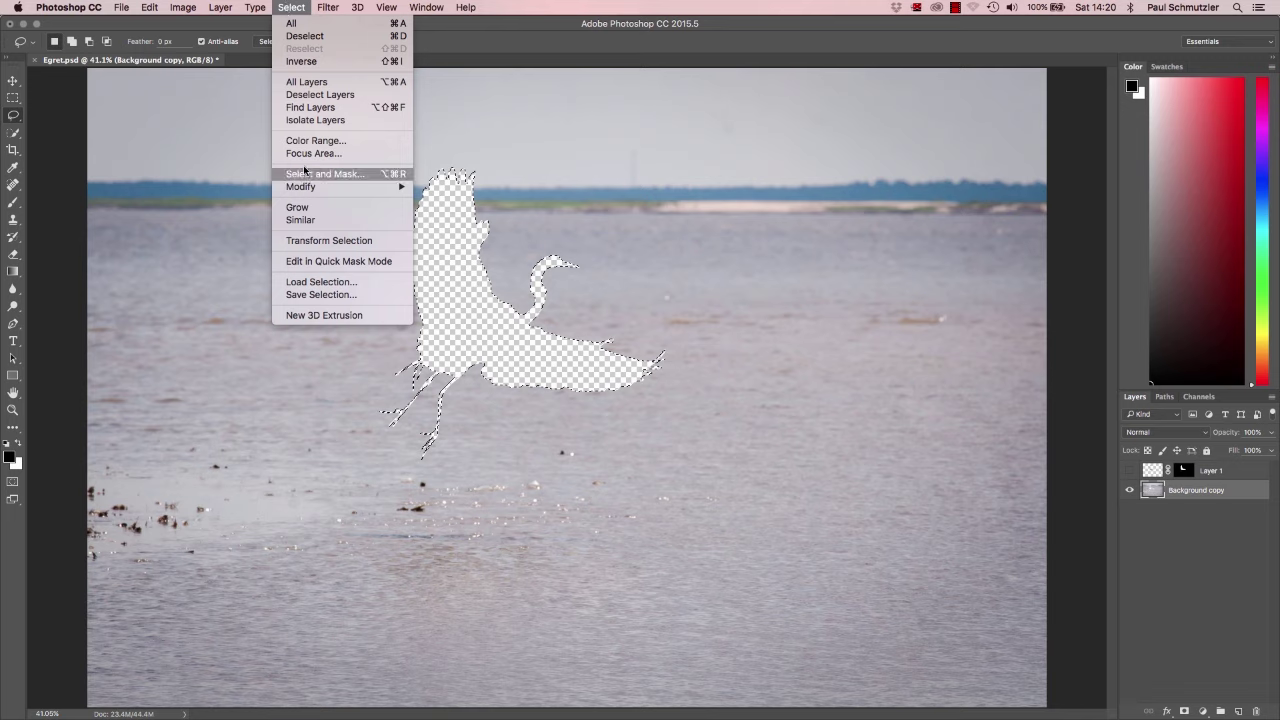
pyautogui.moveTo(340, 186)
pyautogui.click(443, 213)
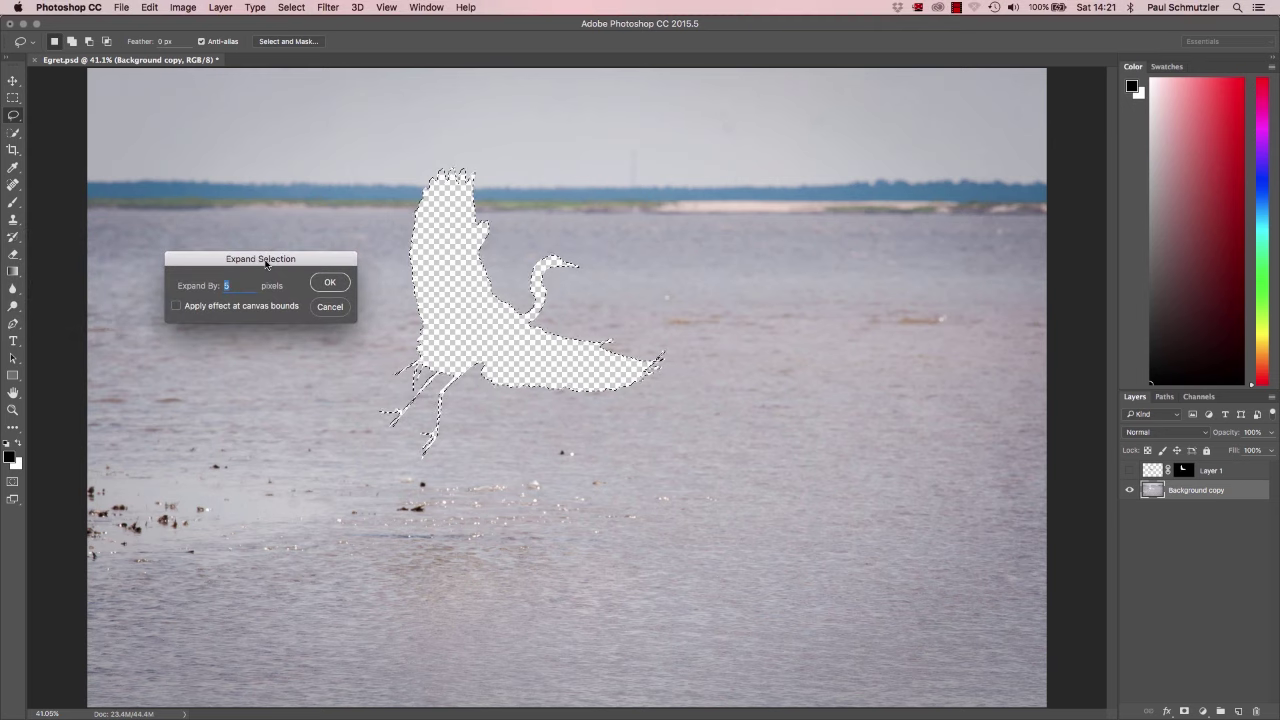
pyautogui.click(330, 282)
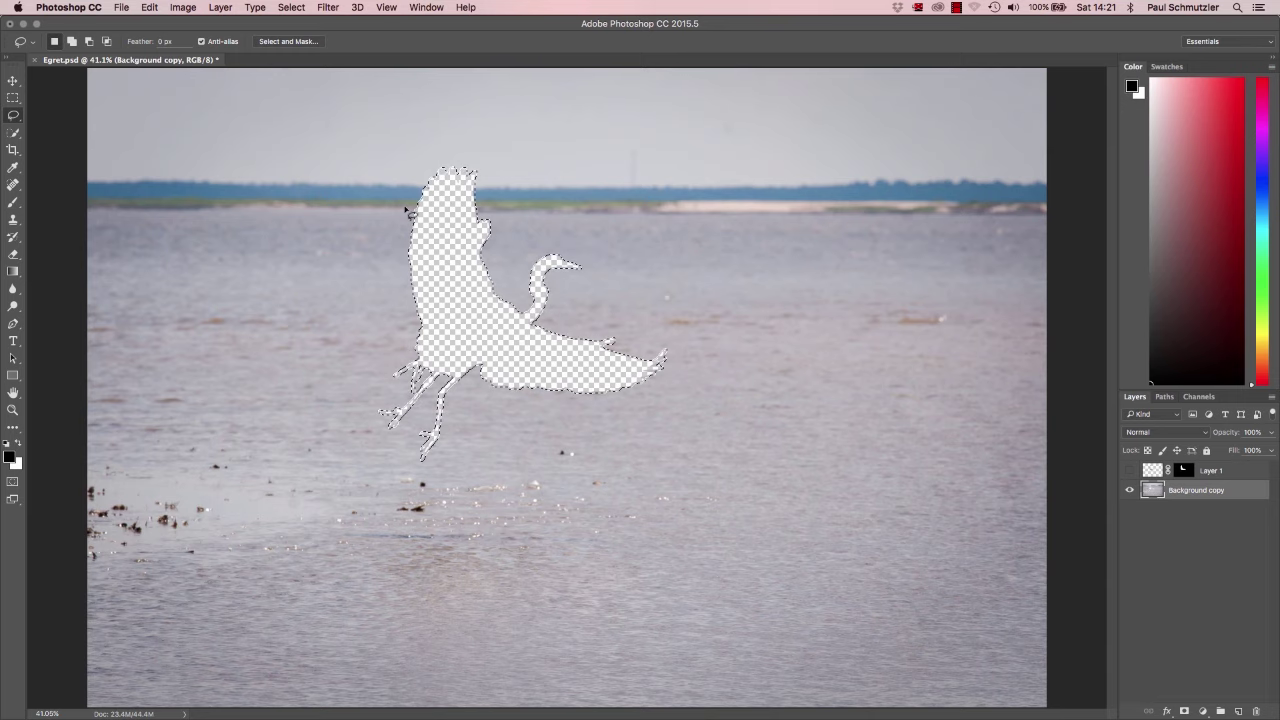
pyautogui.click(150, 7)
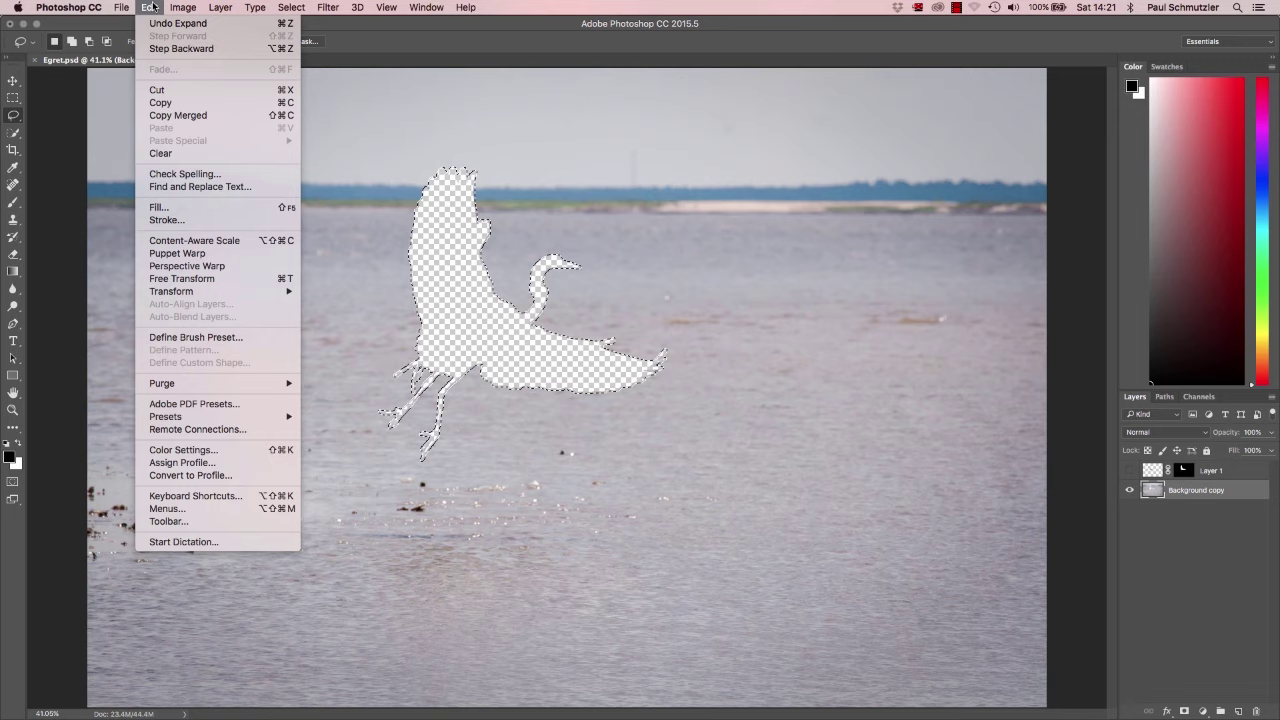
# Content-aware fill the expanded egret selection on the Background copy layer.
pyautogui.click(179, 207)
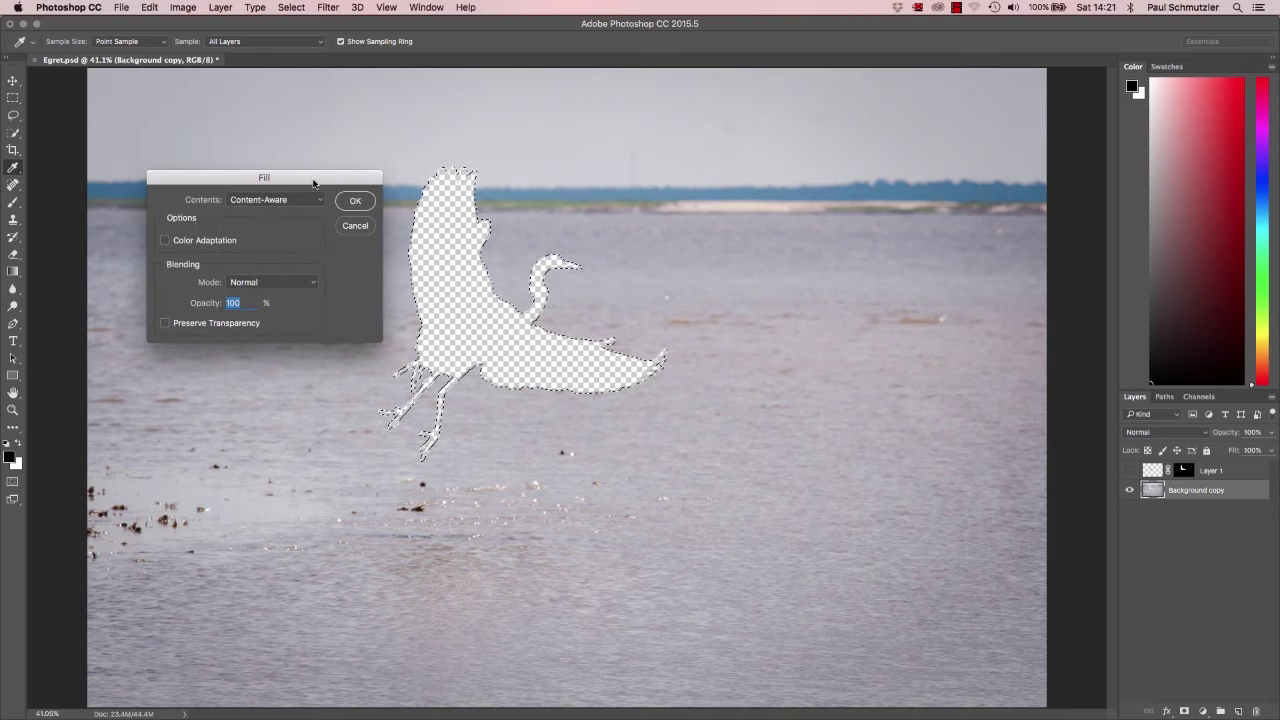
pyautogui.click(318, 200)
pyautogui.click(319, 200)
pyautogui.click(356, 201)
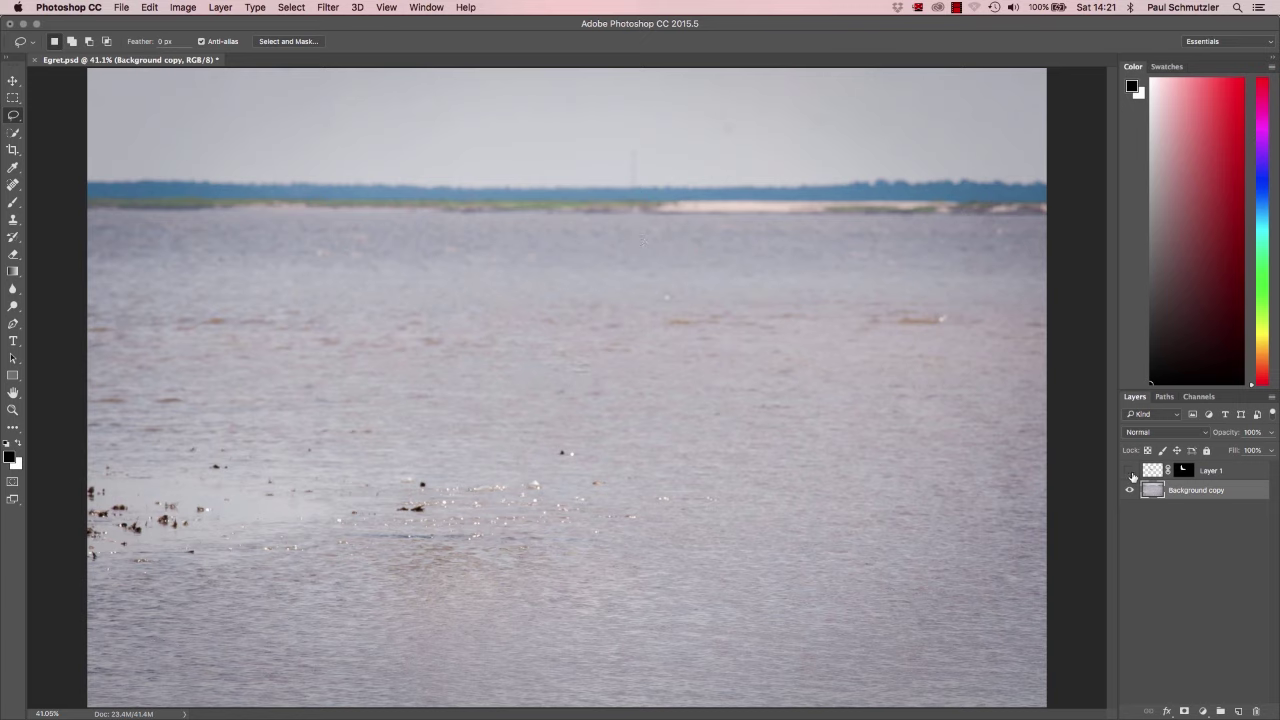
# Toggle Layer 1's visibility to compare the clean plate with and without the egret.
pyautogui.click(1130, 471)
pyautogui.click(1131, 471)
pyautogui.click(1131, 471)
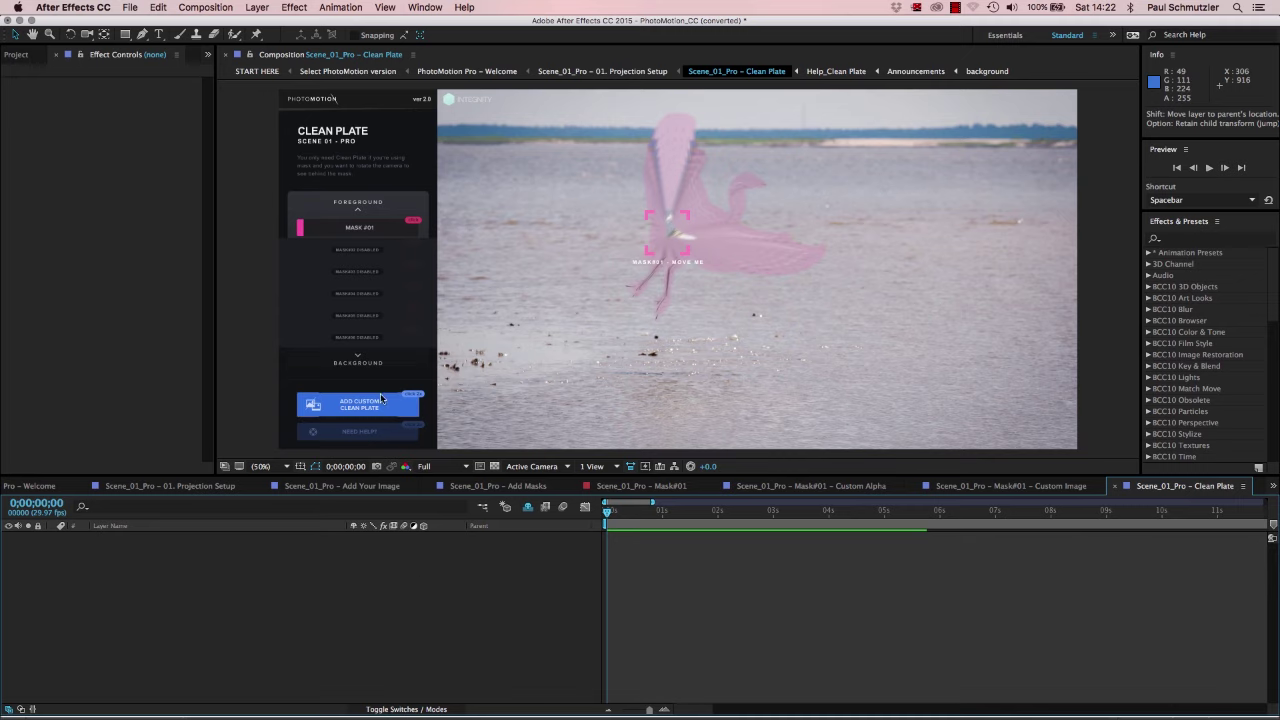
# In the Custom Clean Plate precomp, import Egret.psd's Background copy layer as footage.
pyautogui.click(355, 407)
pyautogui.doubleClick(354, 406)
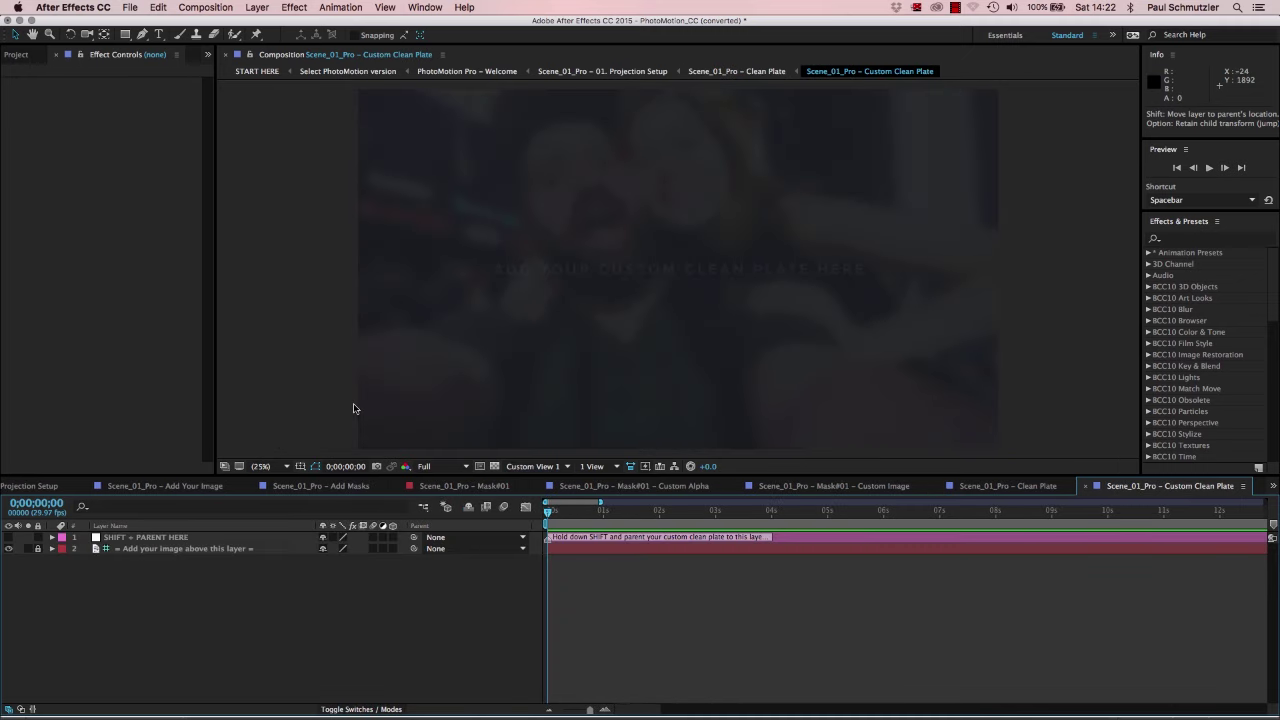
pyautogui.doubleClick(85, 270)
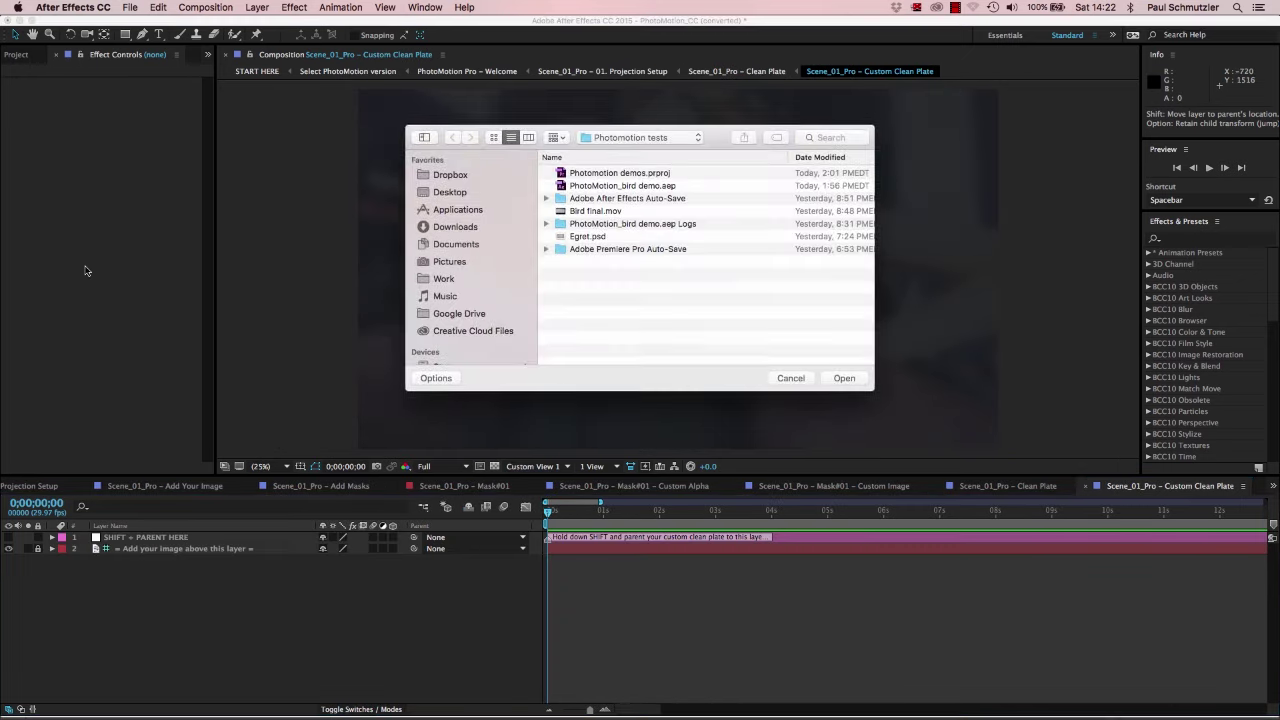
pyautogui.click(590, 237)
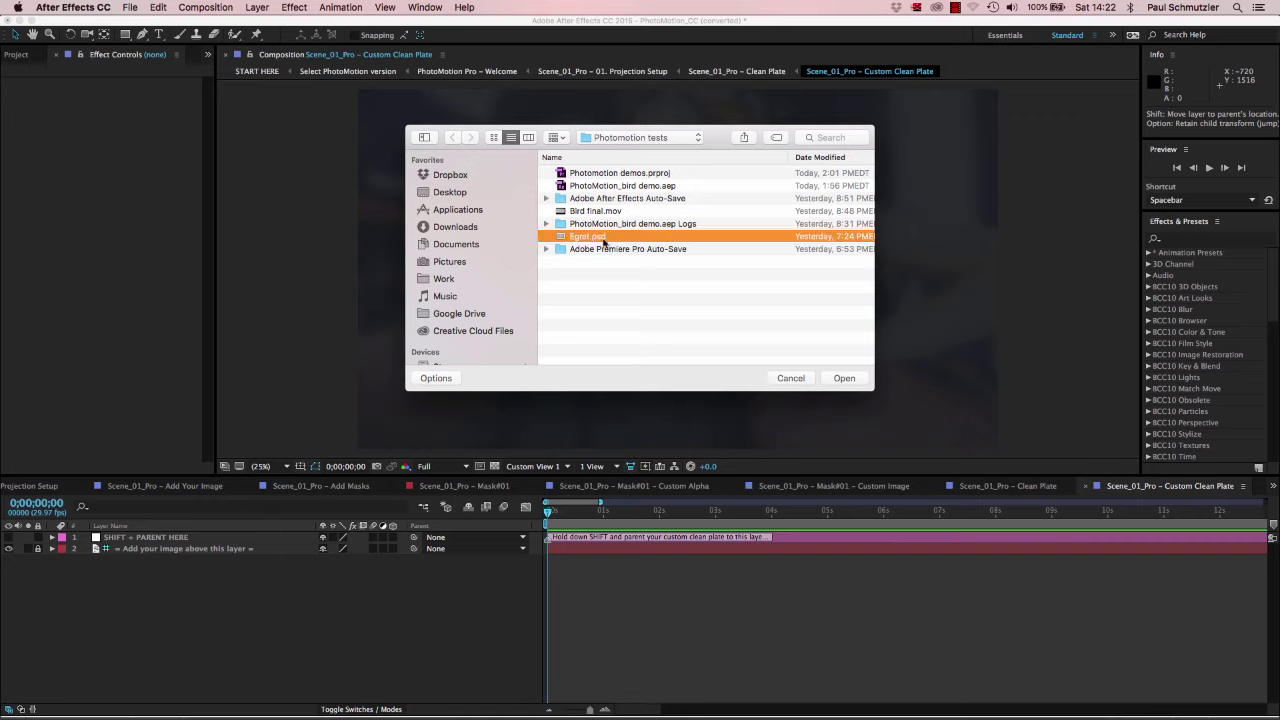
pyautogui.click(844, 378)
pyautogui.click(515, 118)
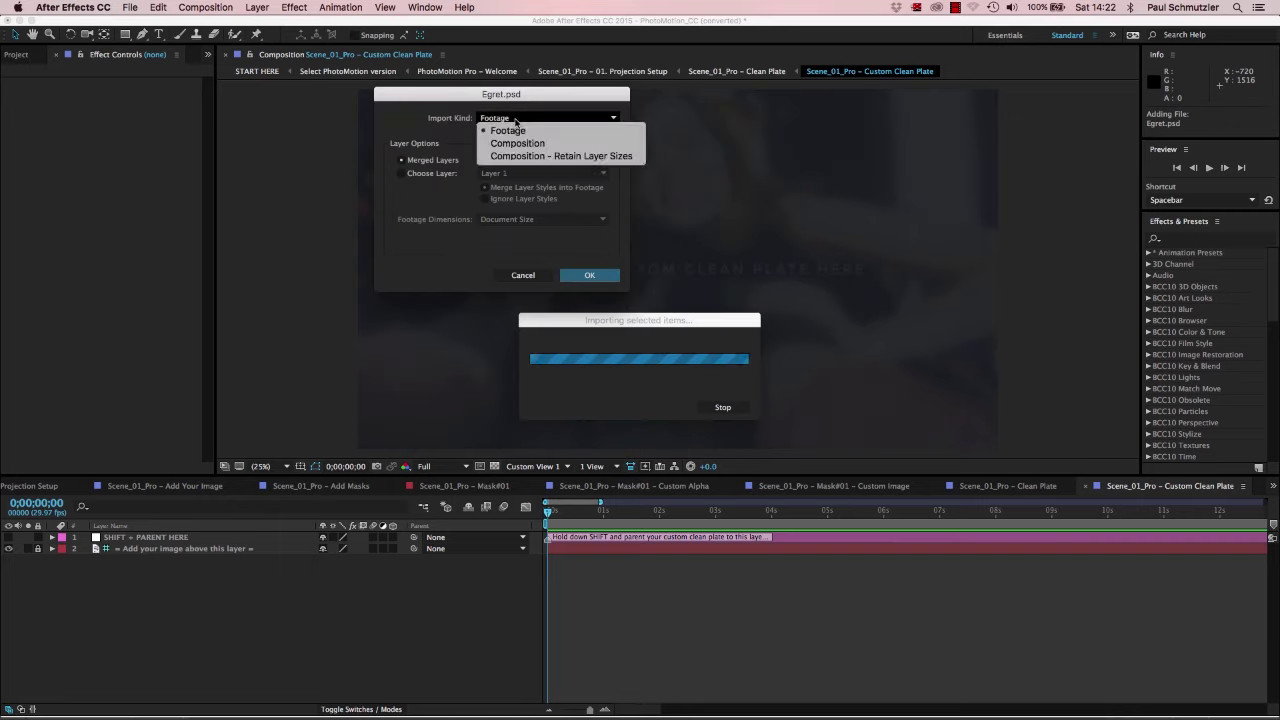
pyautogui.click(448, 115)
pyautogui.click(425, 175)
pyautogui.click(530, 175)
pyautogui.click(519, 200)
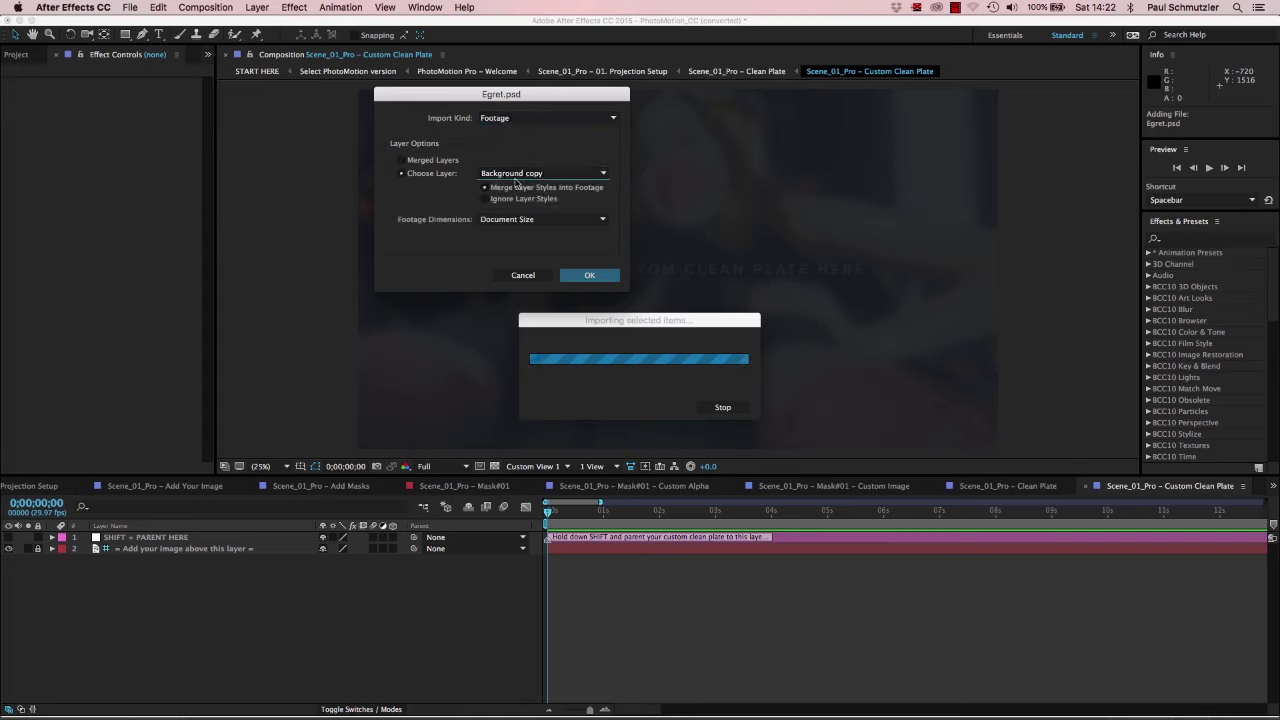
pyautogui.click(590, 276)
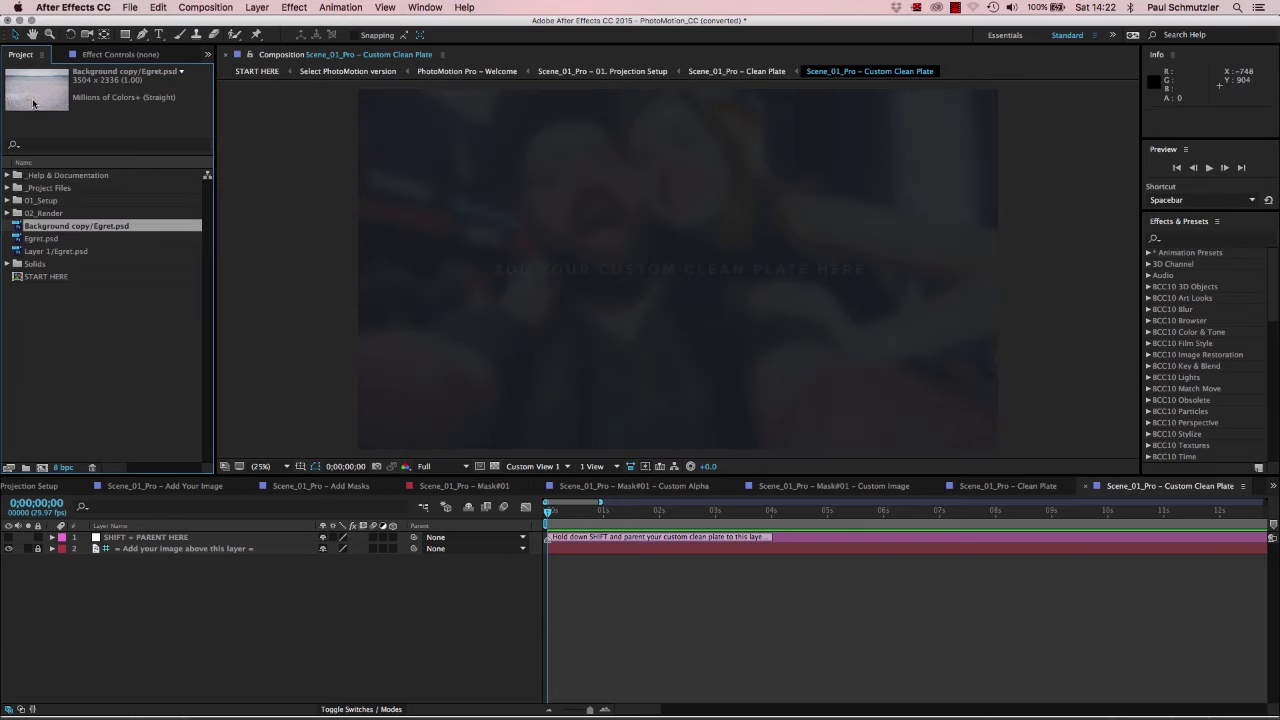
# Place the clean plate in the timeline and parent it to the SHIFT + PARENT HERE layer.
pyautogui.moveTo(25, 226); pyautogui.dragTo(120, 548)
pyautogui.moveTo(415, 549); pyautogui.dragTo(141, 538)
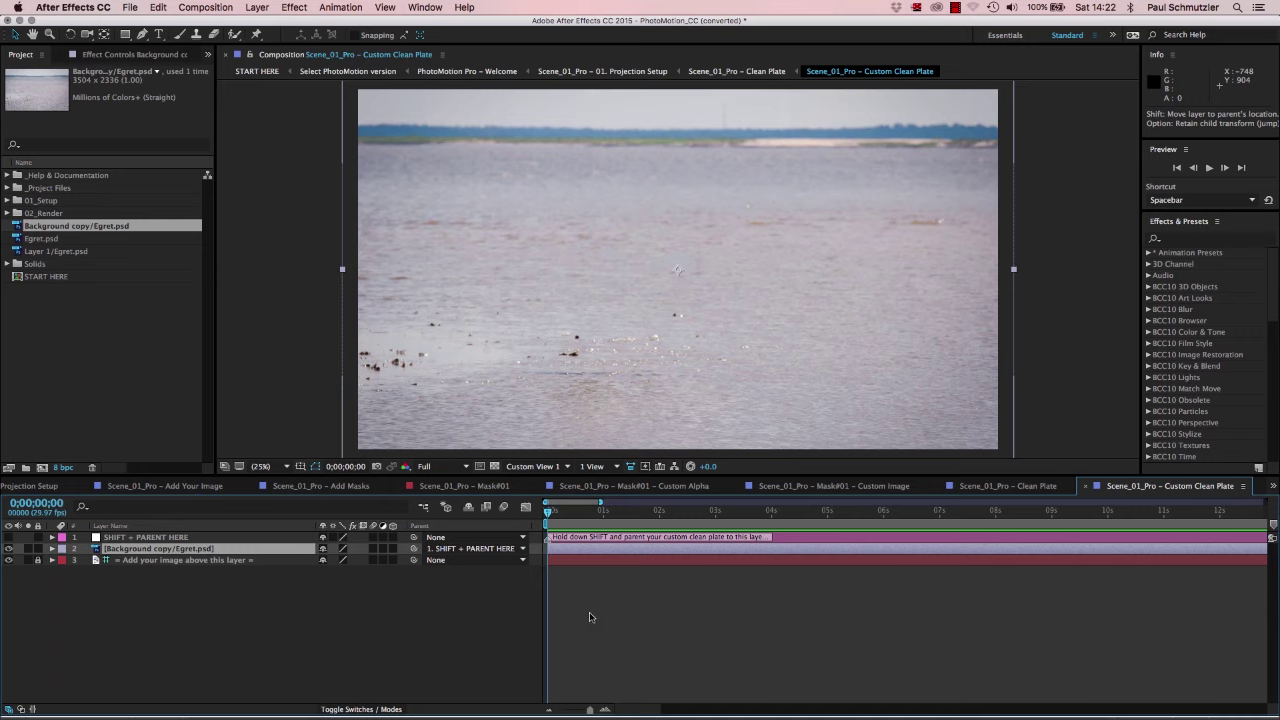
pyautogui.click(1010, 488)
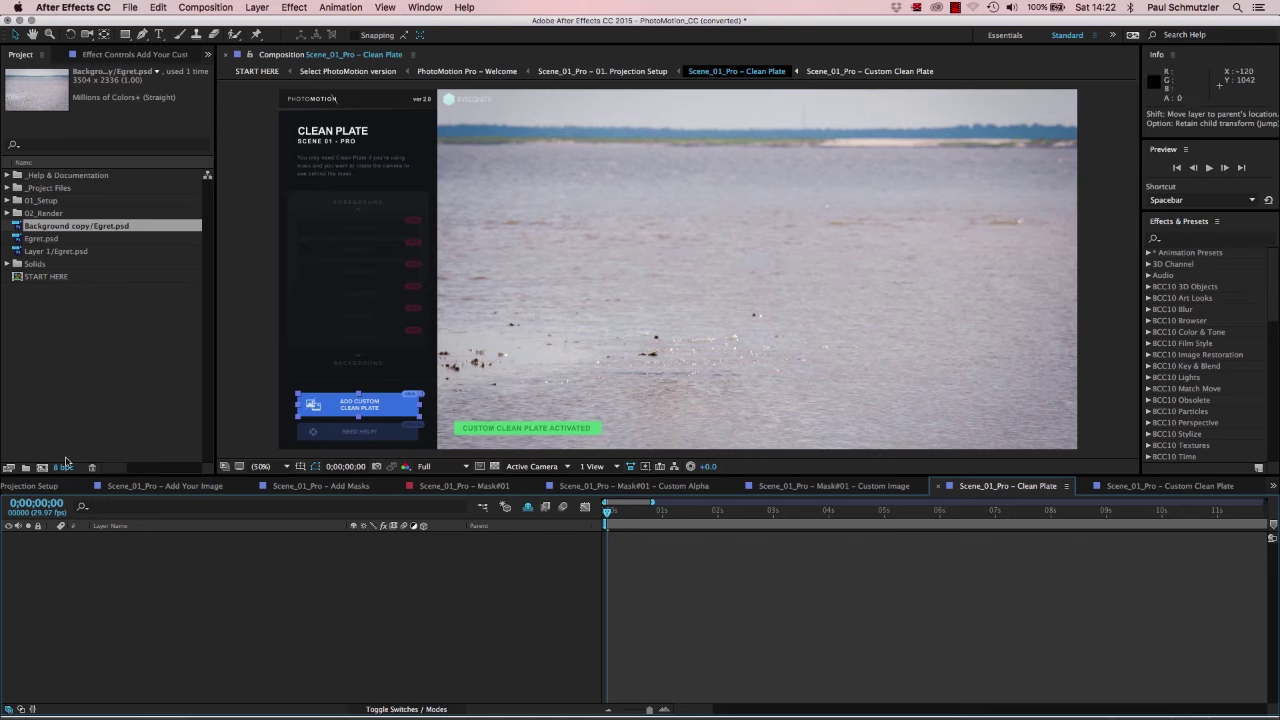
# Return to the Projection Setup composition and advance to the 02. Animation composition.
pyautogui.click(28, 488)
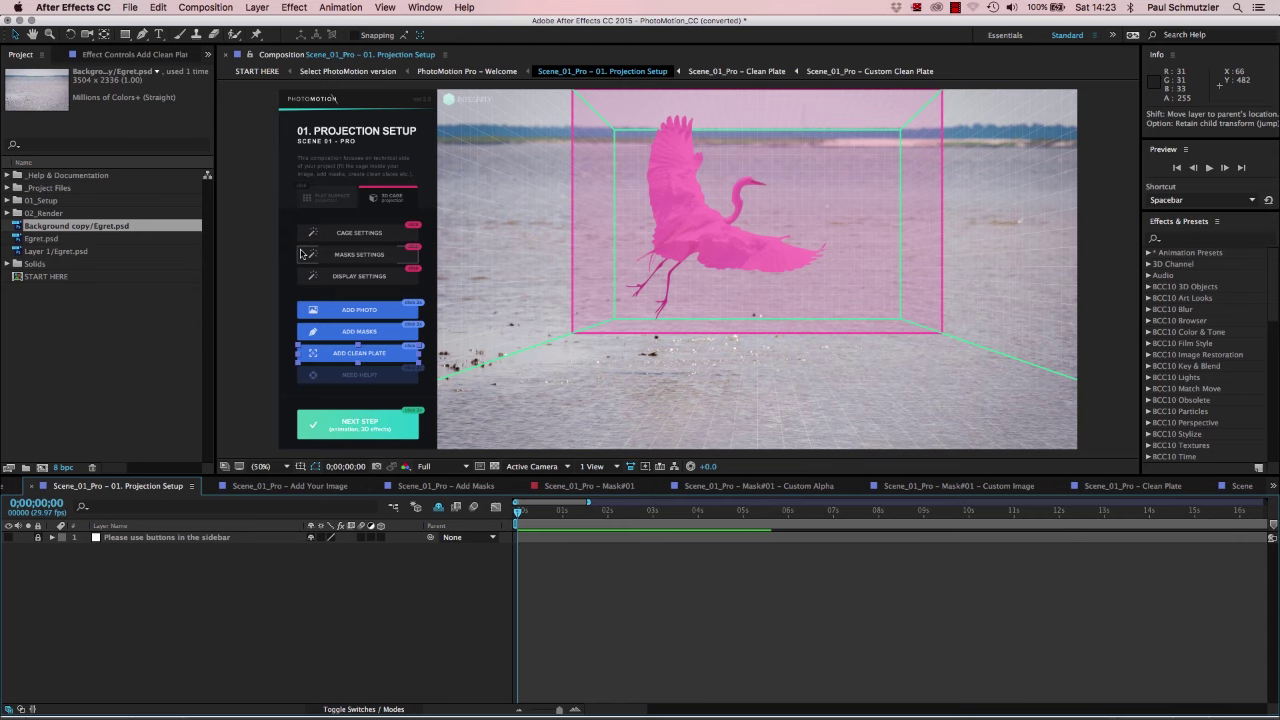
pyautogui.click(369, 428)
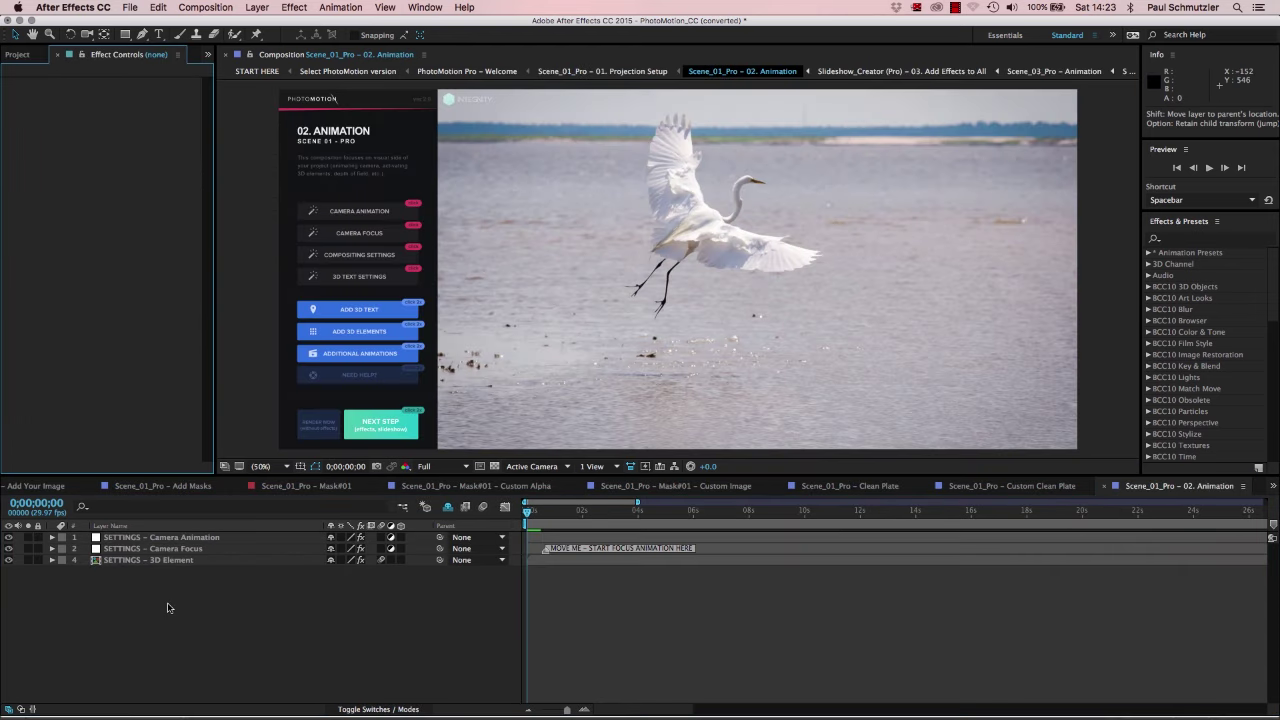
# Set the camera animation's Backward/Forward value to 30.
pyautogui.click(349, 212)
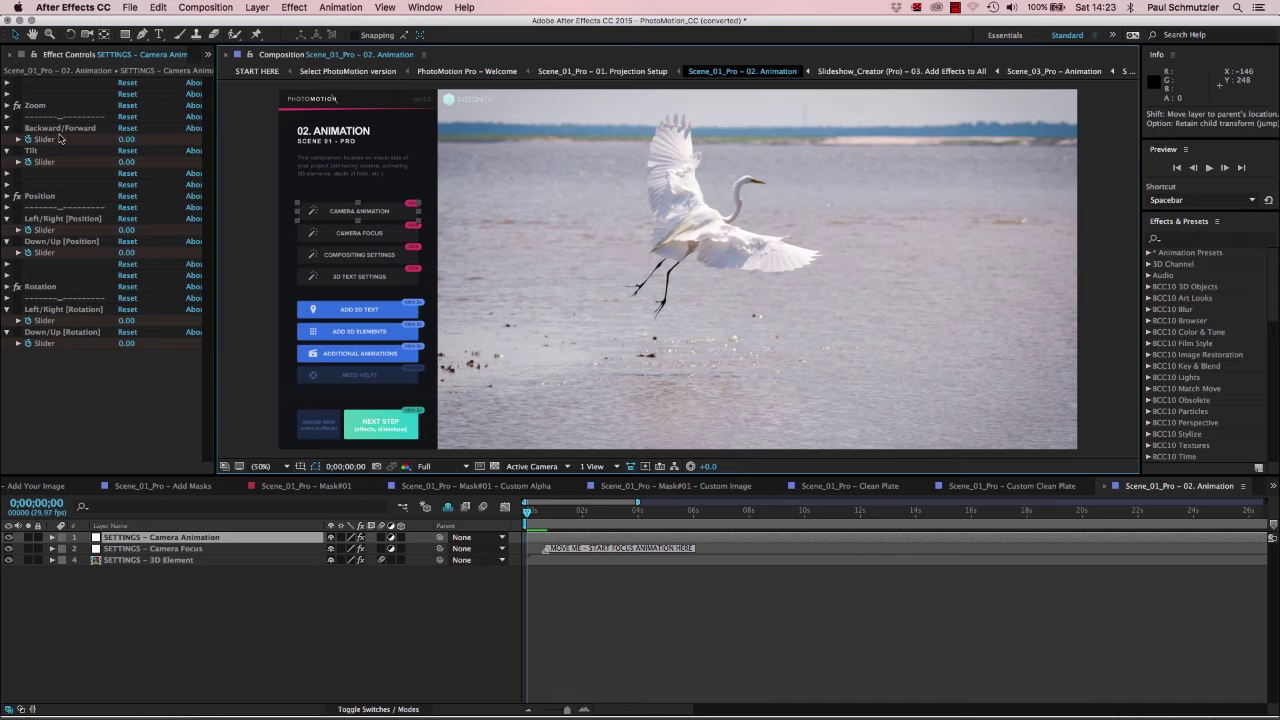
pyautogui.click(17, 139)
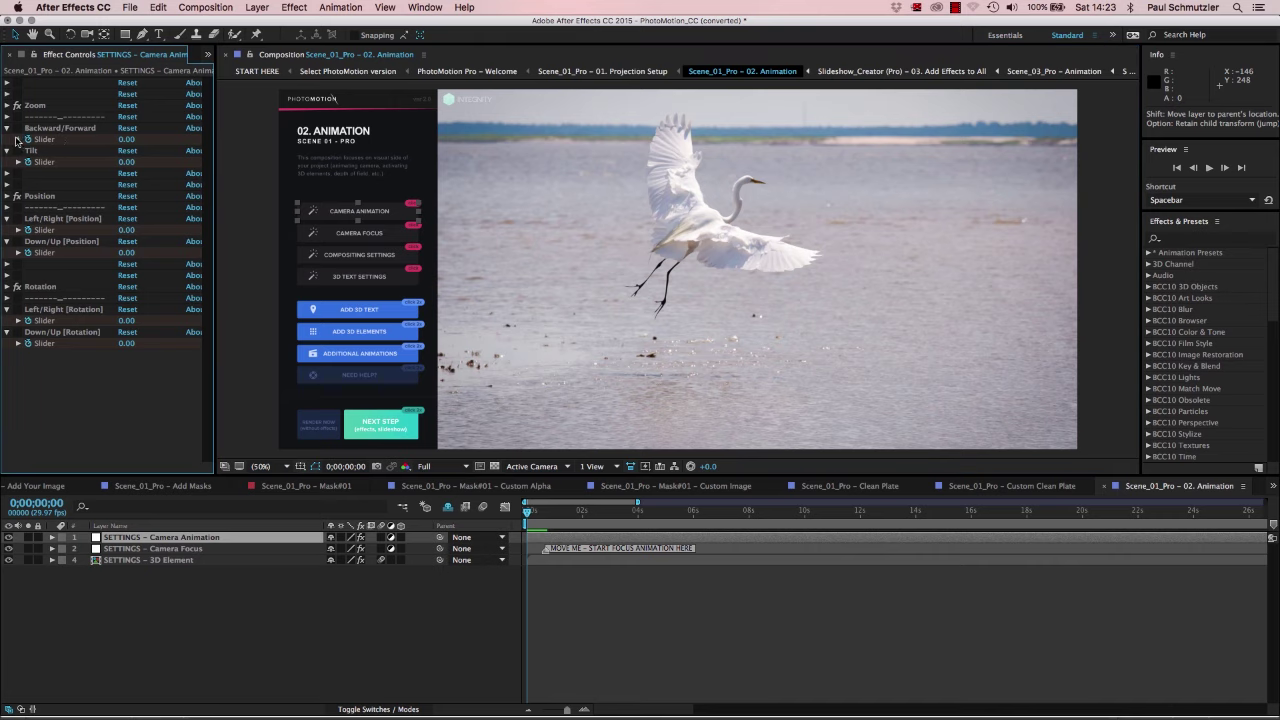
pyautogui.click(55, 159)
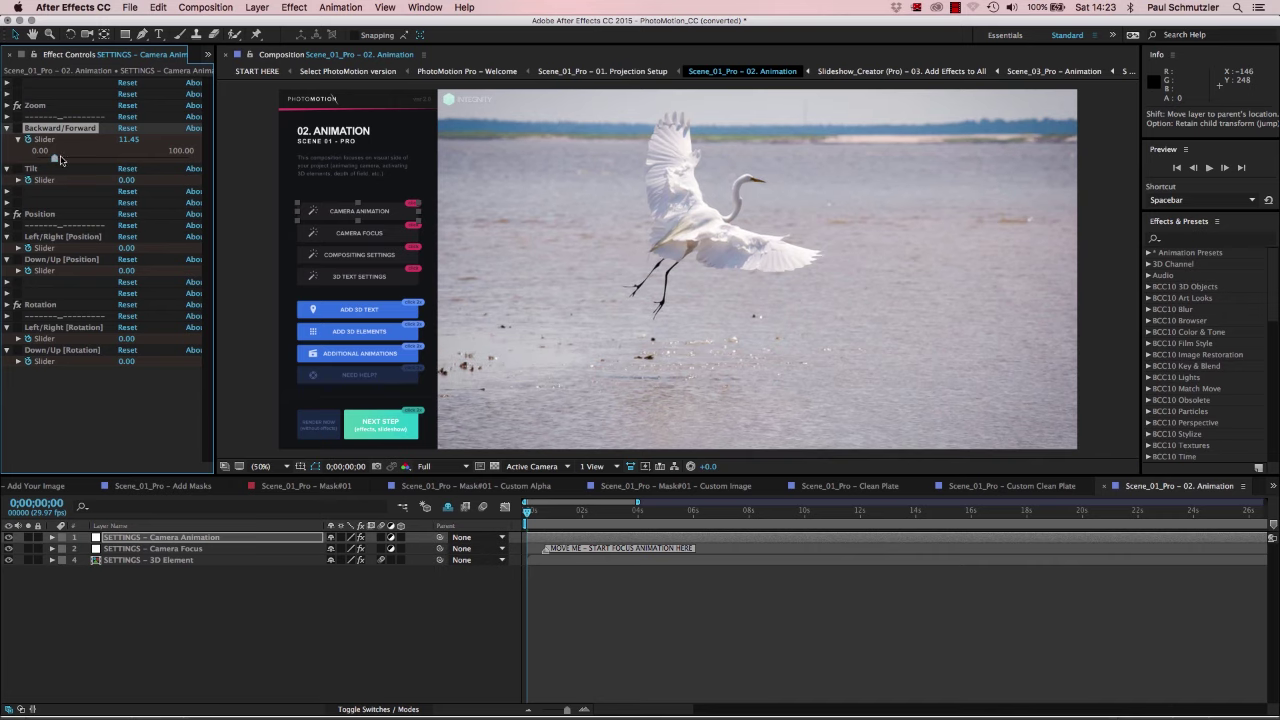
pyautogui.click(82, 159)
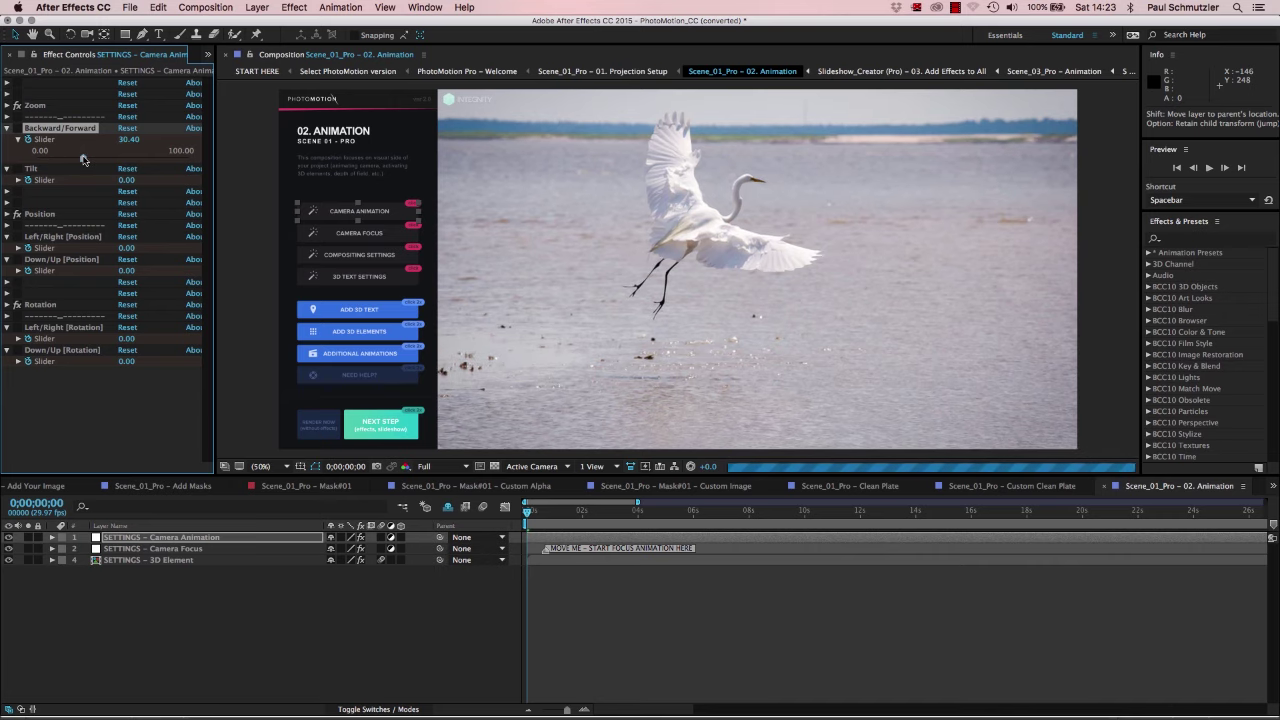
pyautogui.moveTo(82, 159); pyautogui.dragTo(107, 159)
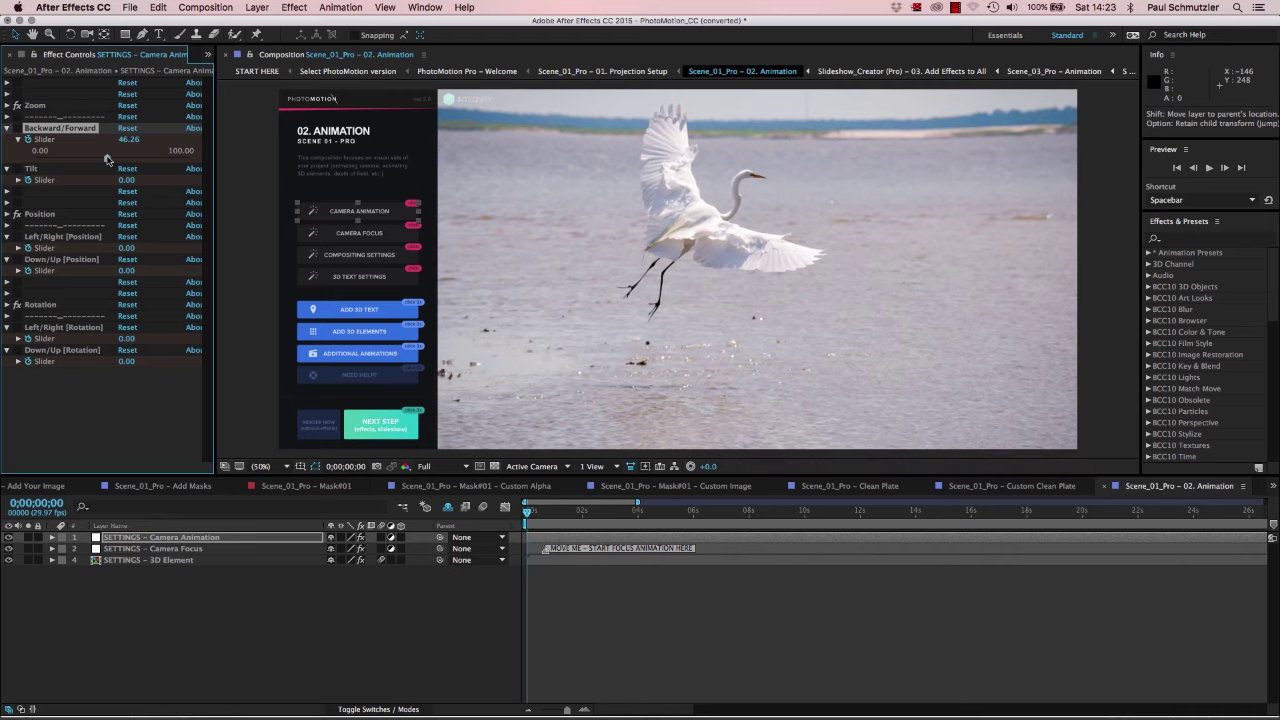
# Set the camera's Left/Right Position to 35.68 and Left/Right Rotation to 2.
pyautogui.click(17, 247)
pyautogui.click(90, 262)
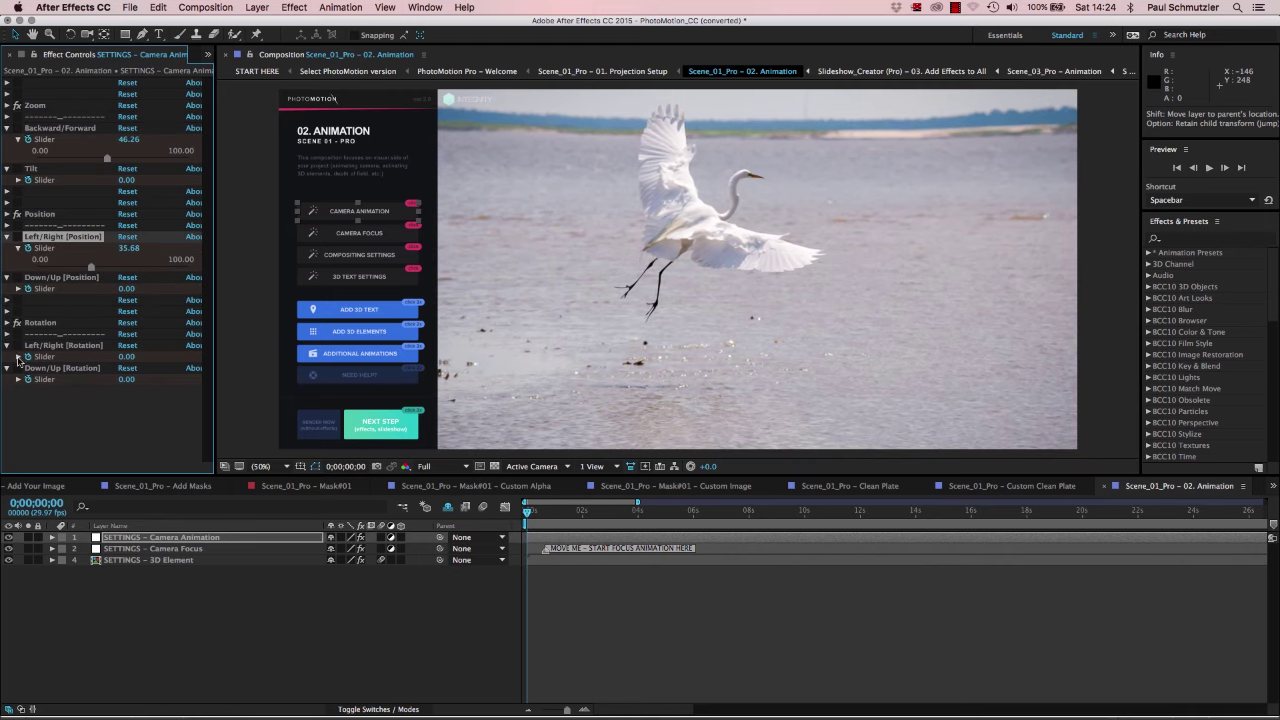
pyautogui.click(18, 356)
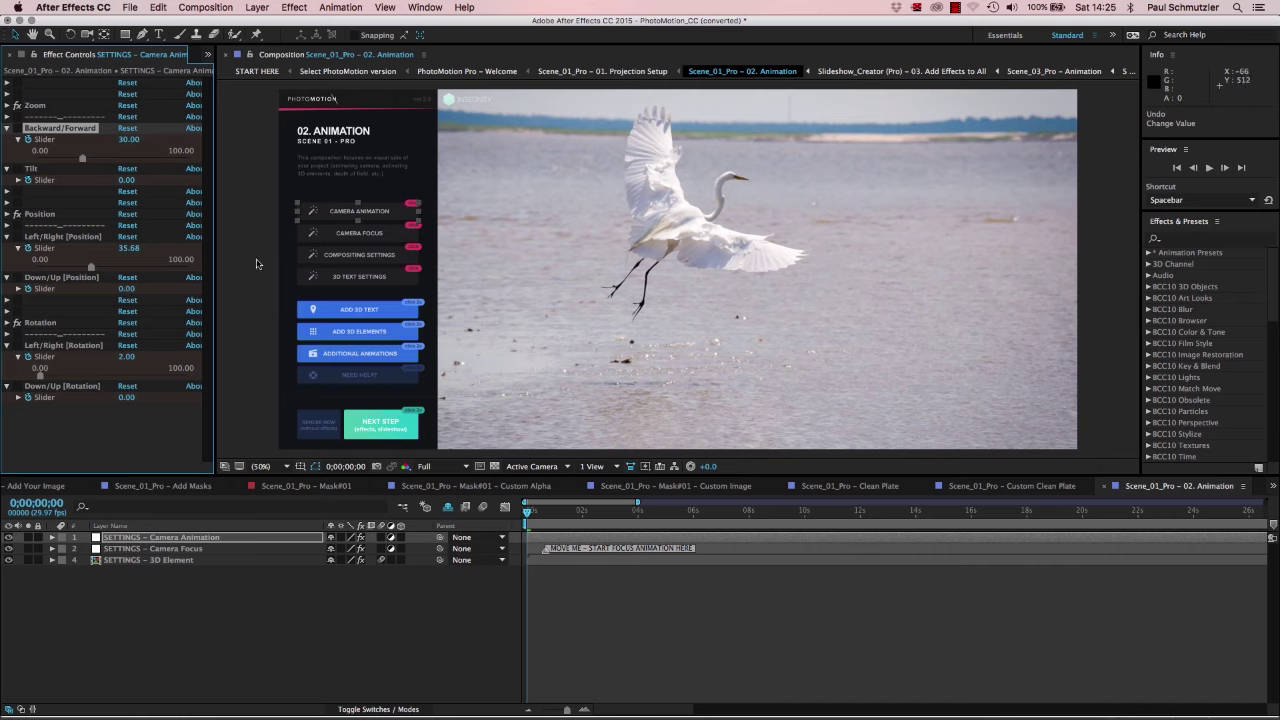
pyautogui.click(368, 237)
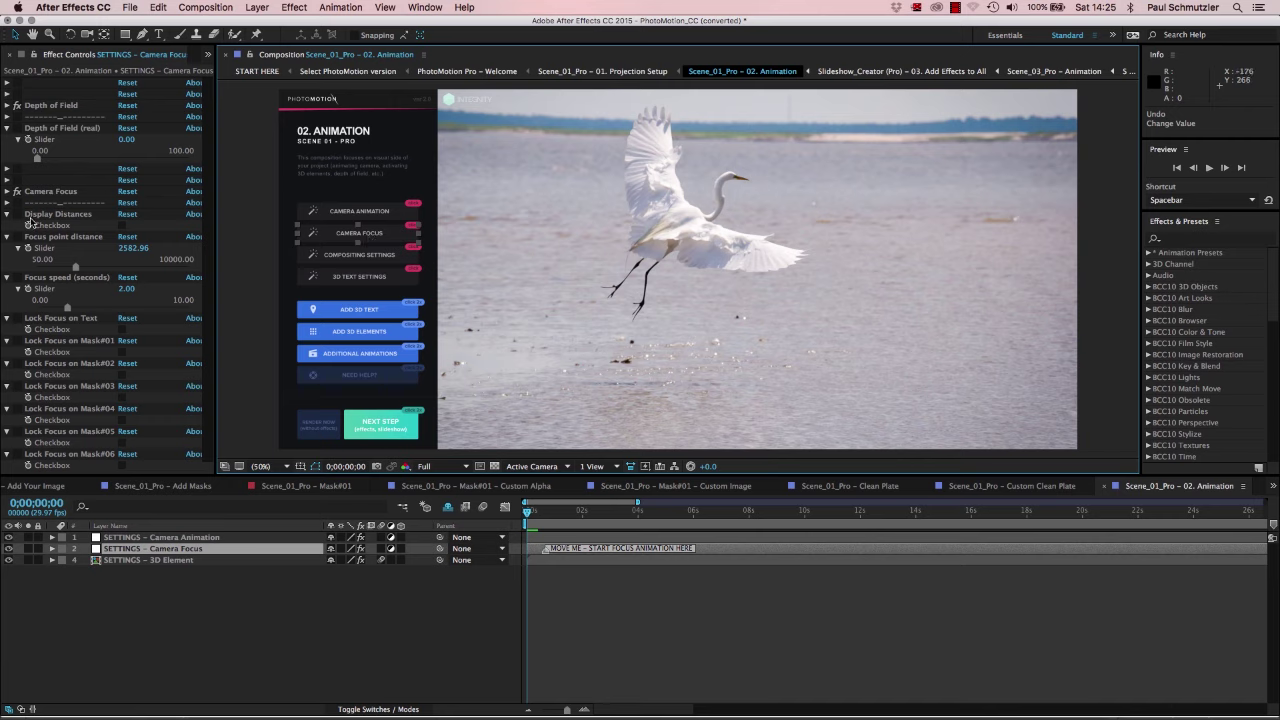
# Enable Display Distances in Camera Focus to check camera-to-mask distances.
pyautogui.click(119, 220)
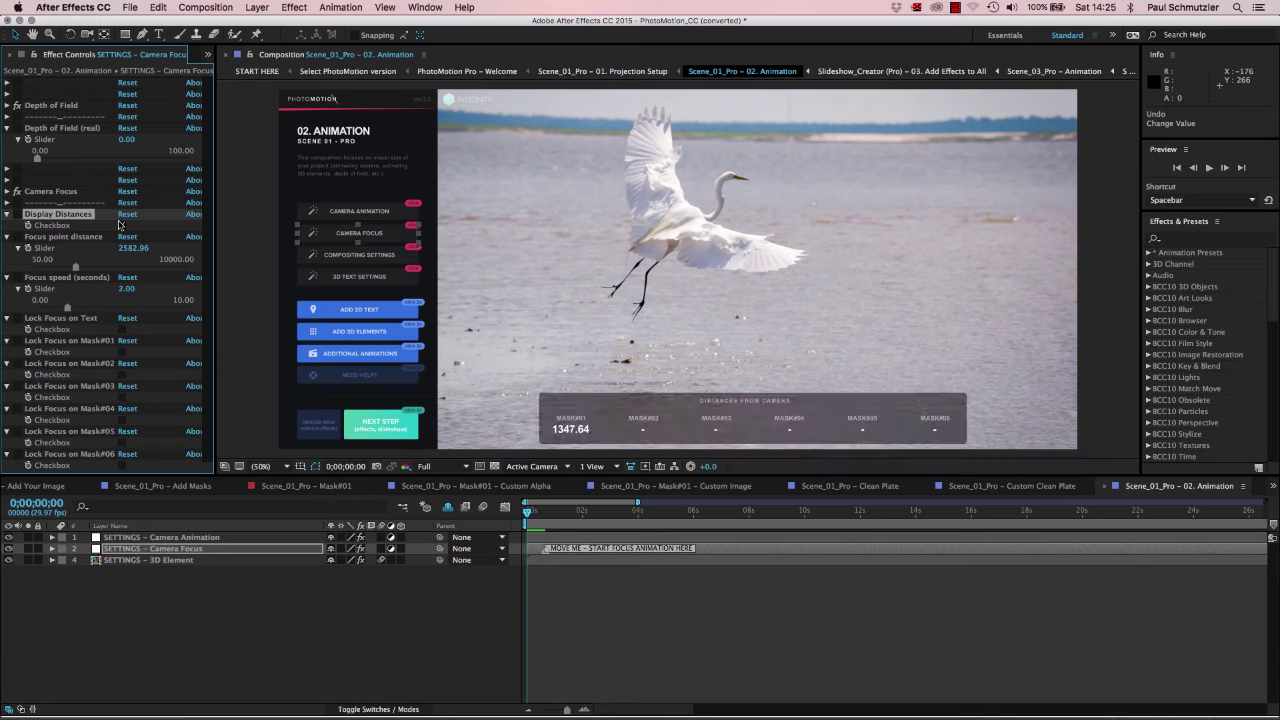
pyautogui.click(366, 257)
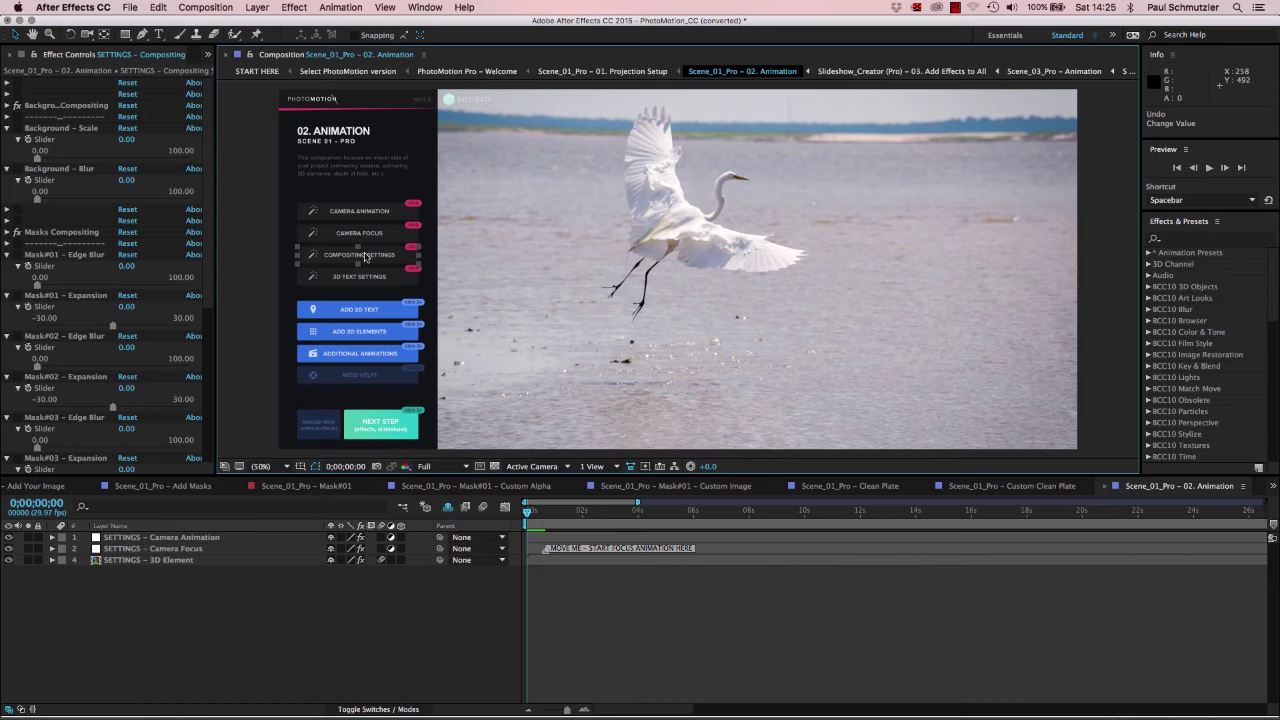
# Set Background - Scale to -18.00, preview along the timeline, and set Mask#01 Edge Blur to 30.
pyautogui.moveTo(127, 139); pyautogui.dragTo(116, 139)
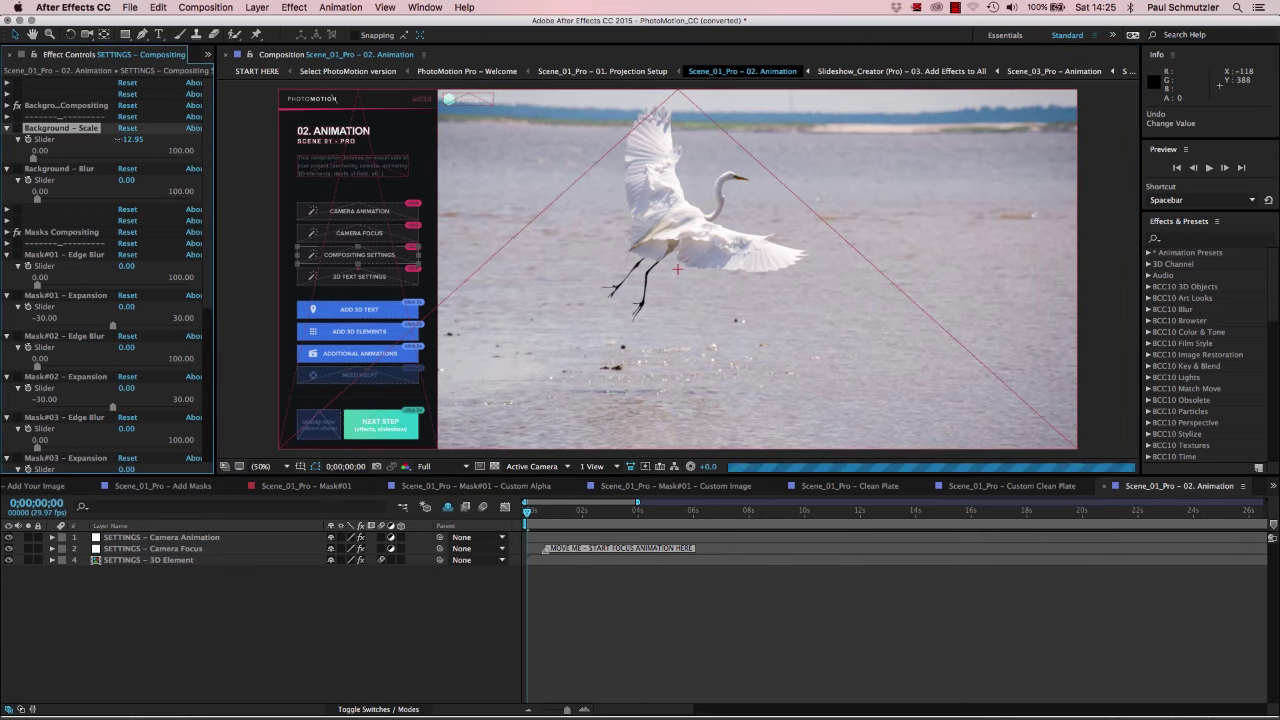
pyautogui.moveTo(116, 139); pyautogui.dragTo(114, 140)
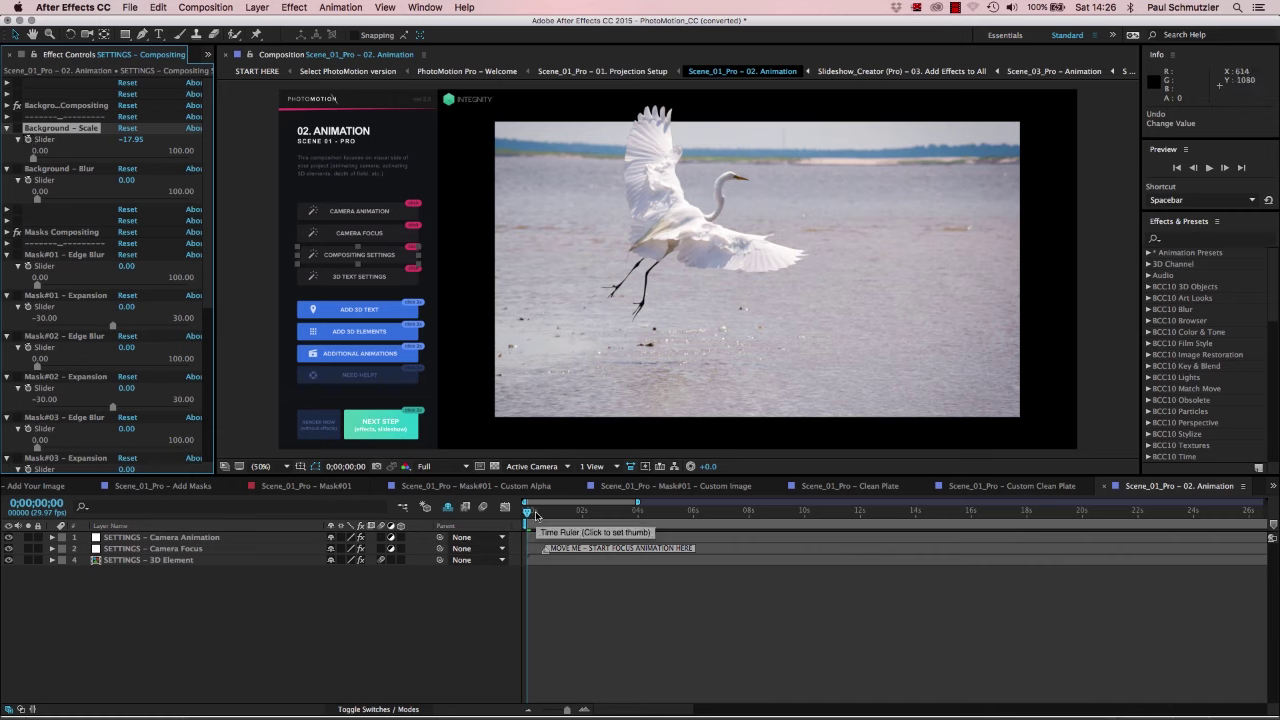
pyautogui.moveTo(536, 514); pyautogui.dragTo(666, 516)
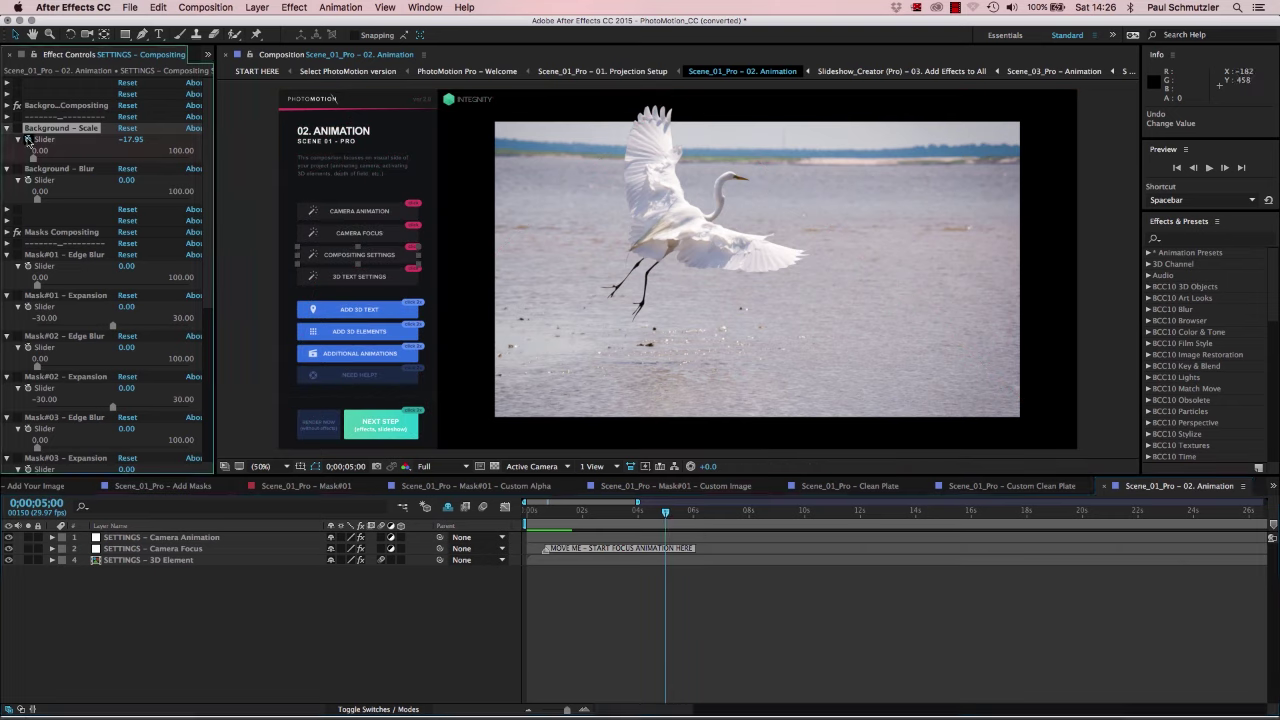
pyautogui.click(31, 184)
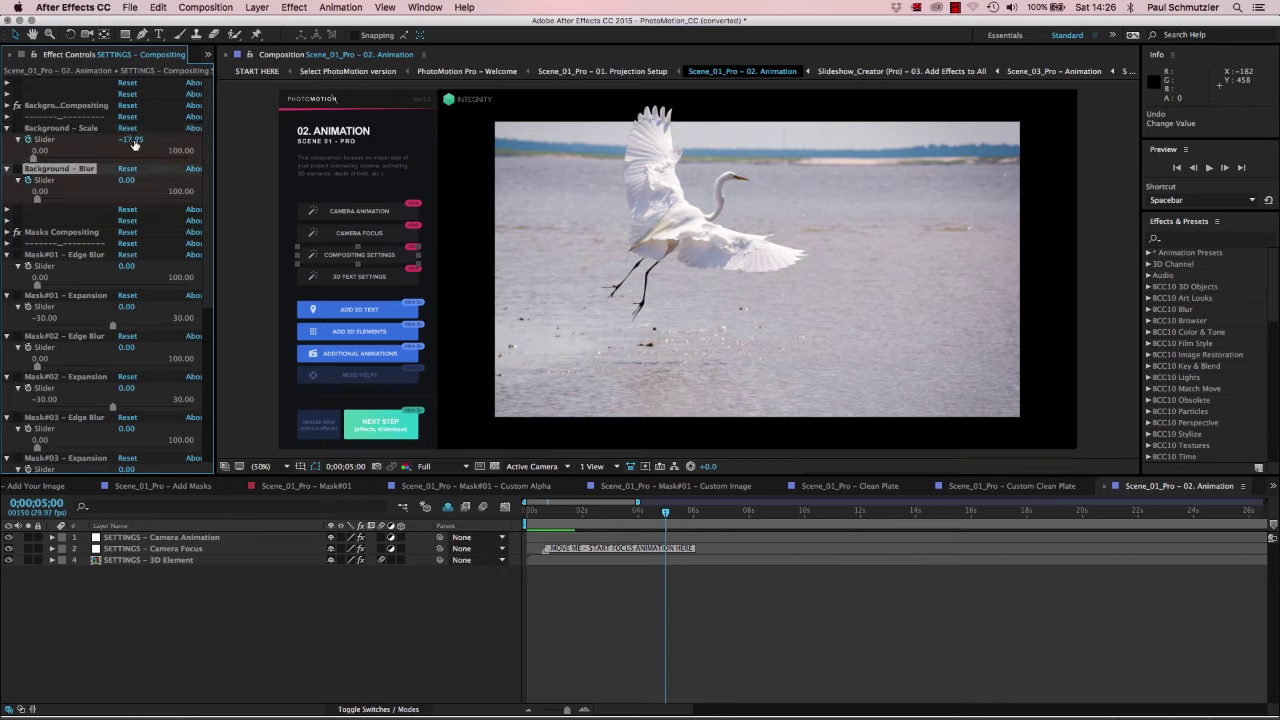
pyautogui.moveTo(134, 145); pyautogui.dragTo(129, 145)
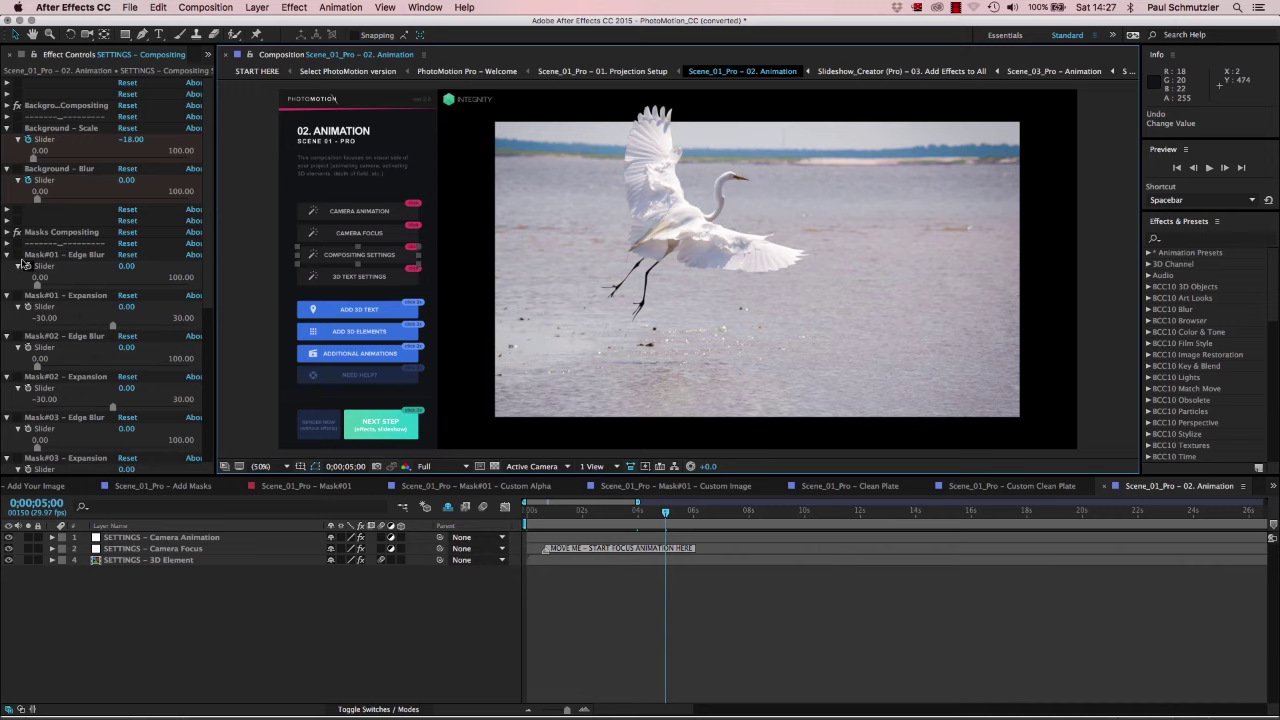
pyautogui.moveTo(127, 268); pyautogui.dragTo(148, 270)
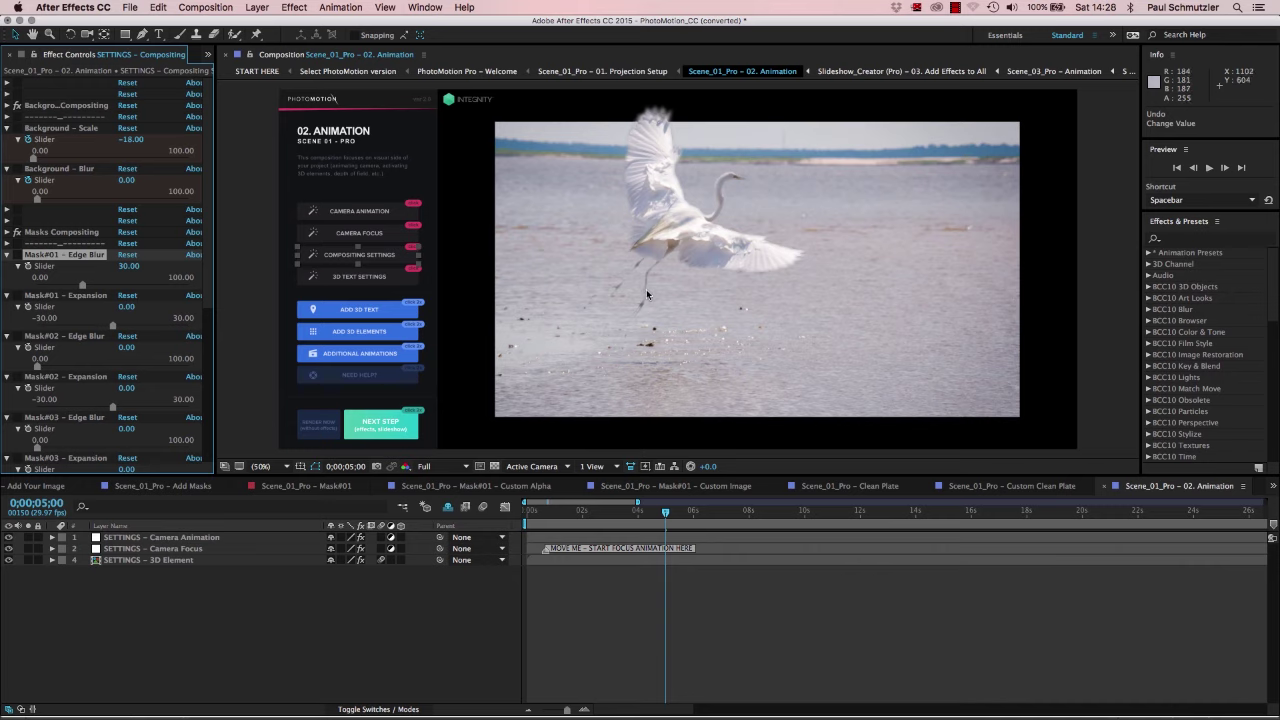
# Enter 0 directly as the Mask#01 Edge Blur value.
pyautogui.click(130, 266)
pyautogui.write('0')
pyautogui.press('Return')
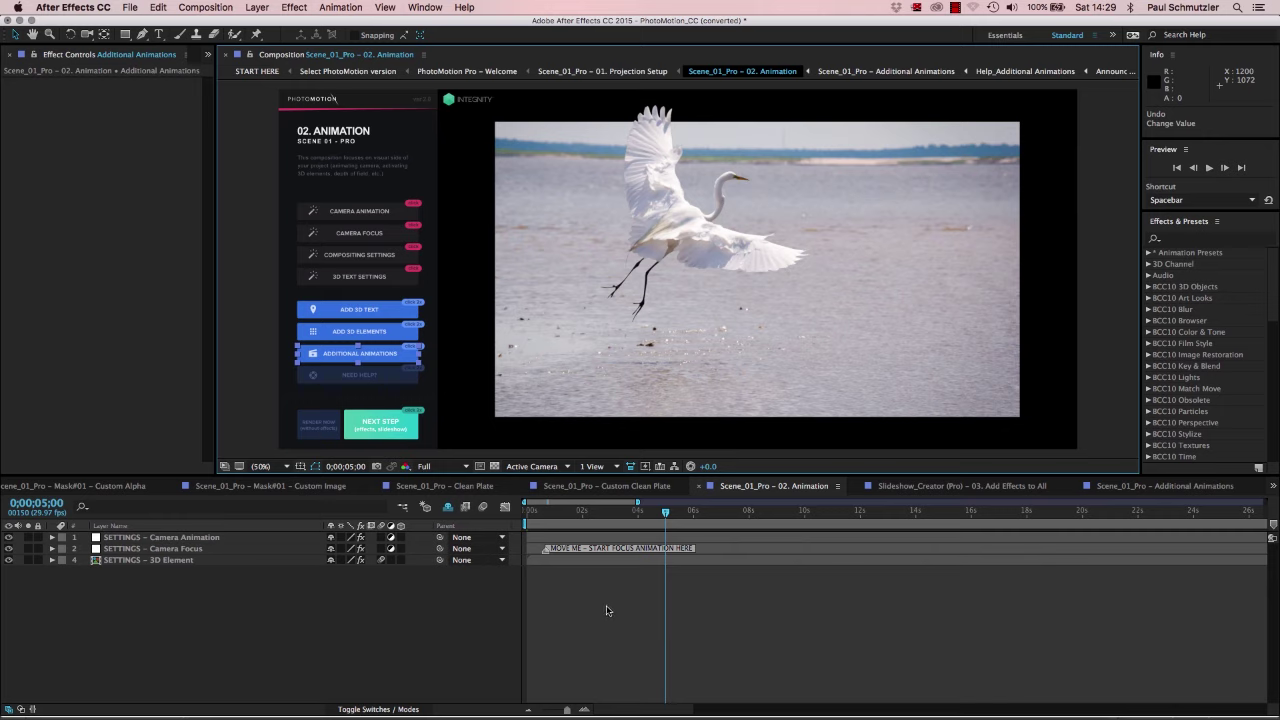
# Open the Mask#01 Puppet composition inside Additional Animations and select the Puppet Pin tool.
pyautogui.doubleClick(380, 352)
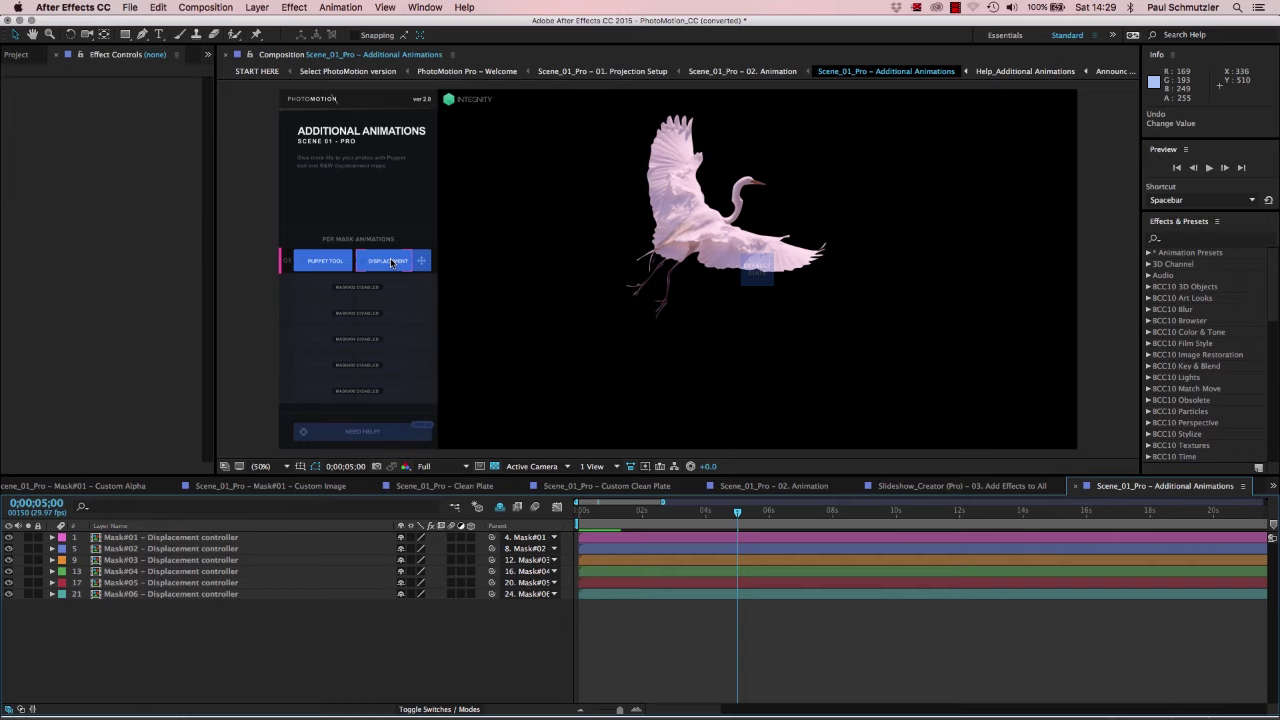
pyautogui.doubleClick(321, 262)
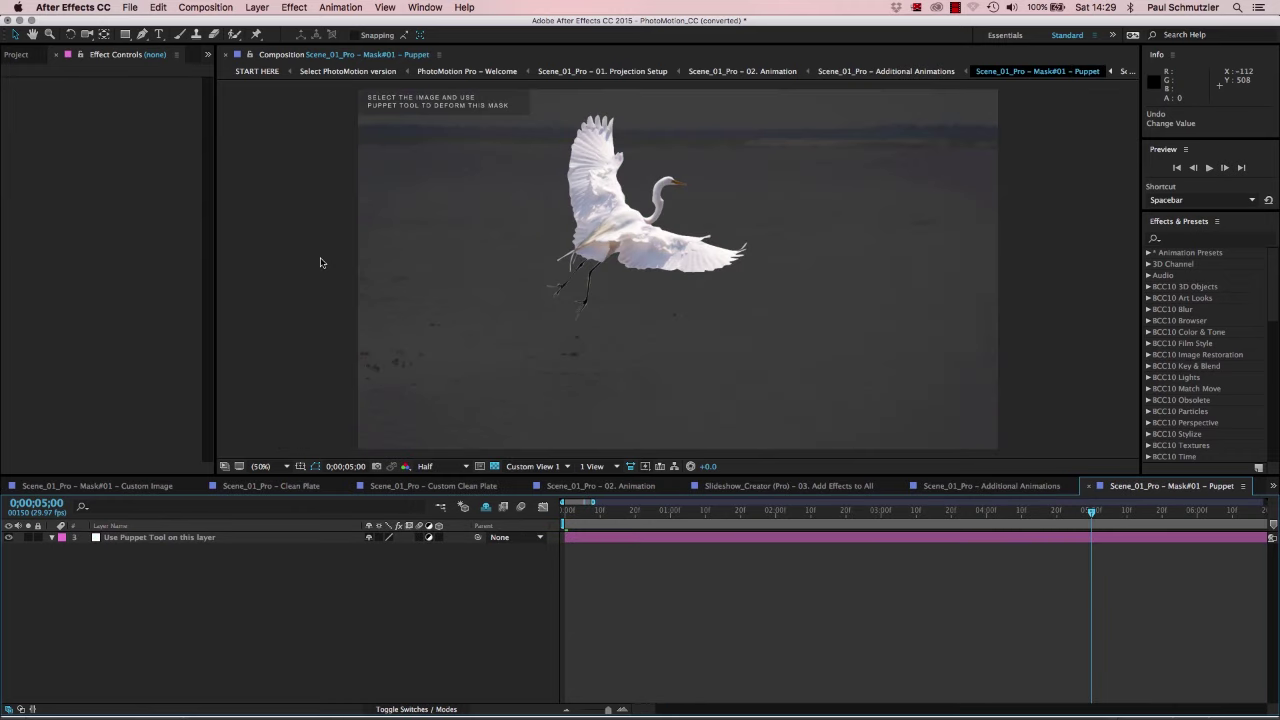
pyautogui.click(256, 34)
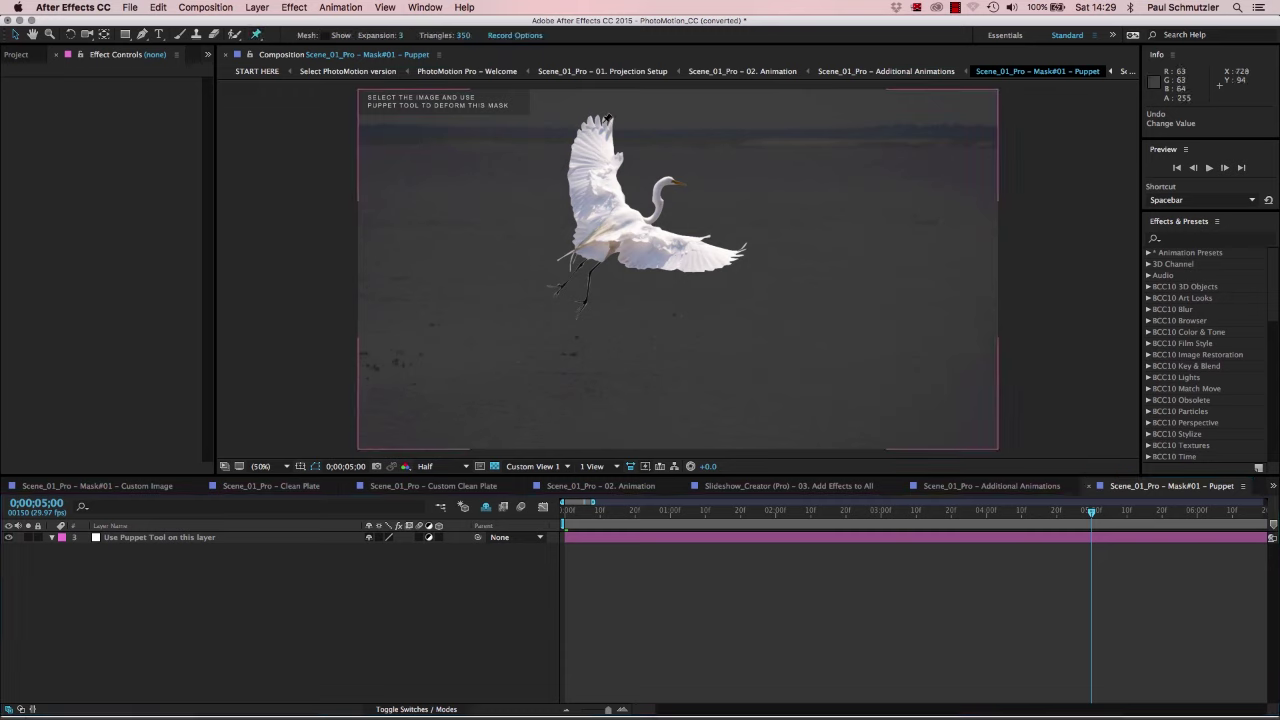
# Pin both egret wingtips, drag the right wingtip pin upward to bend the wing, then return to 02. Animation.
pyautogui.click(590, 117)
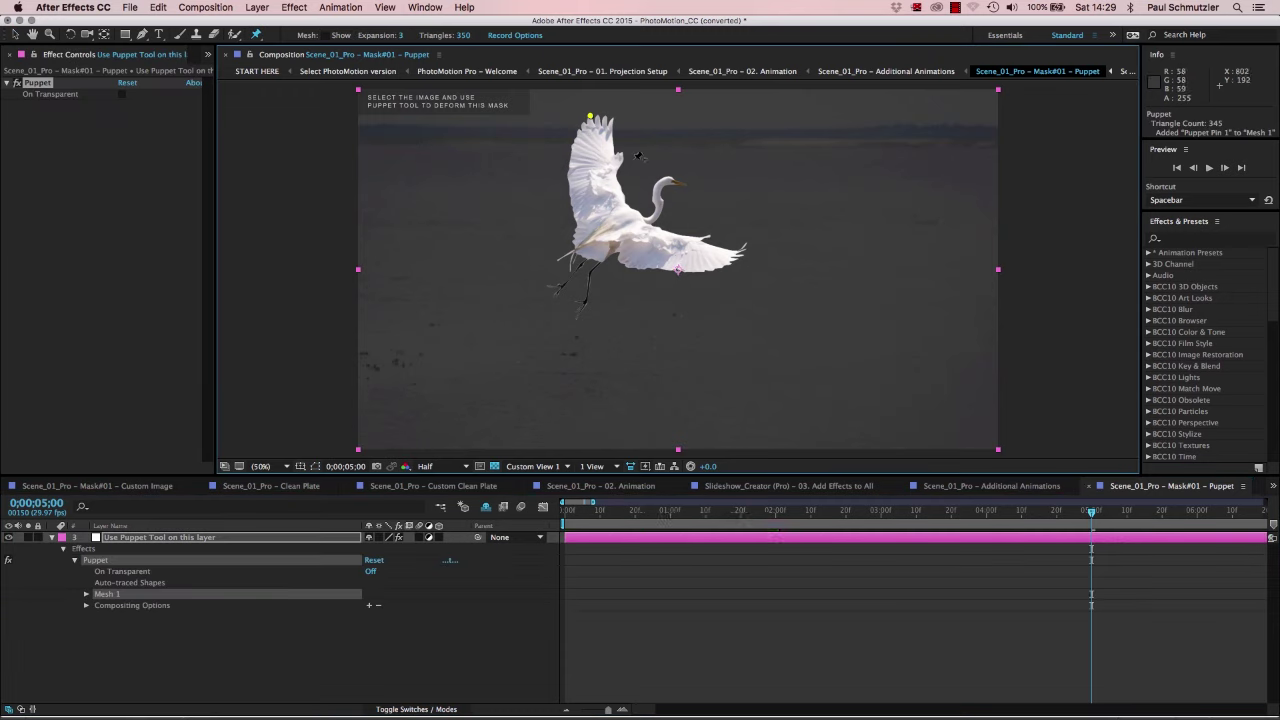
pyautogui.click(737, 261)
pyautogui.press('Home')
pyautogui.moveTo(745, 268); pyautogui.dragTo(755, 243)
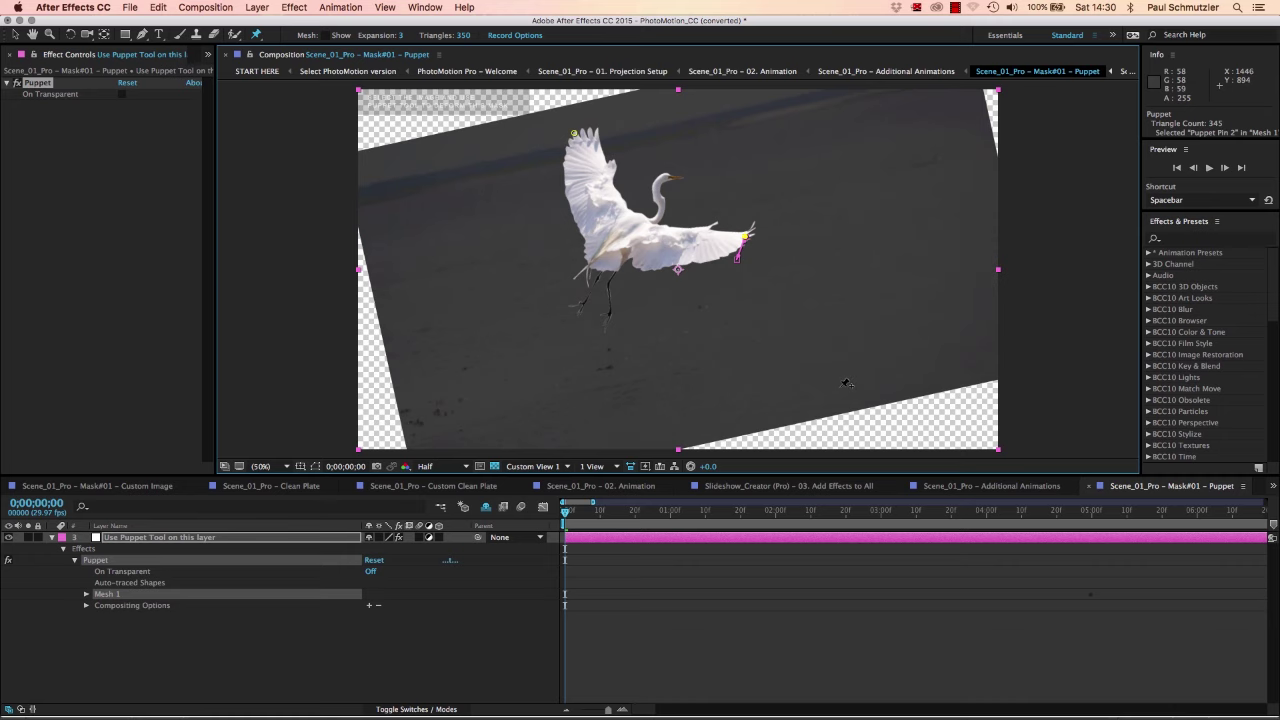
pyautogui.click(600, 487)
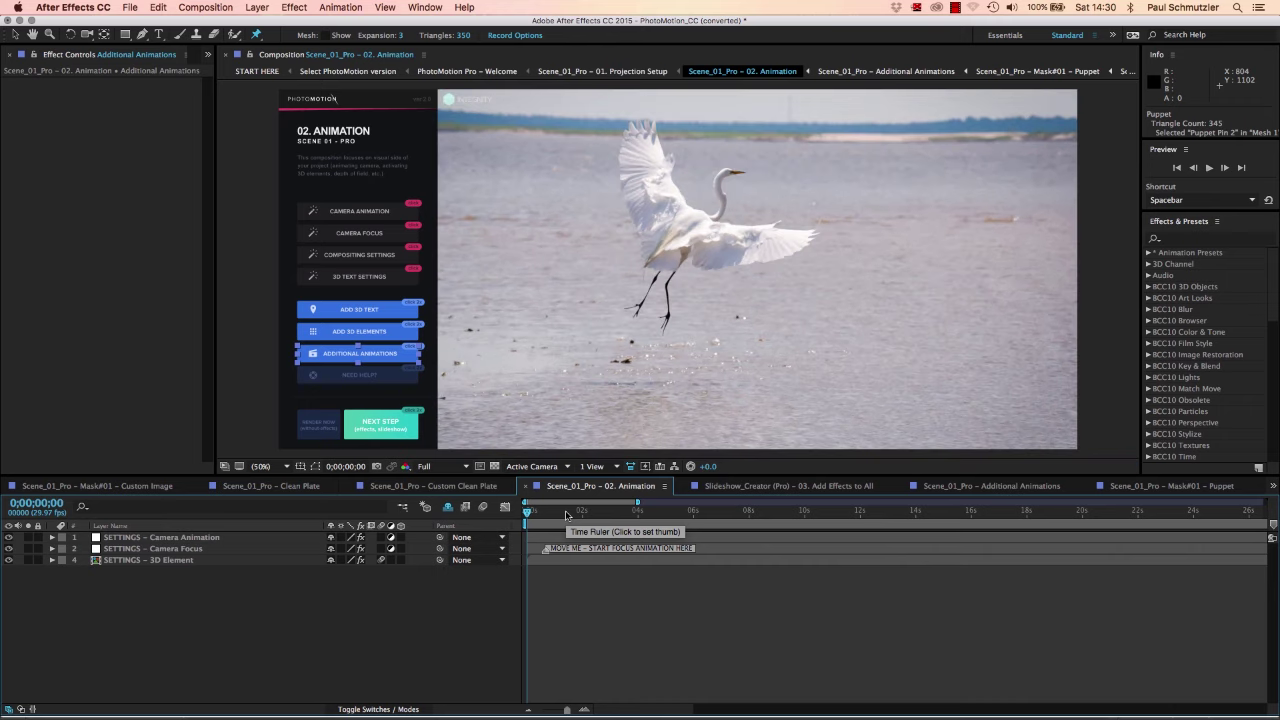
# Scrub forward through the egret animation, then open the 03. Add Effects to All composition via its Next Step button.
pyautogui.moveTo(528, 514); pyautogui.dragTo(667, 518)
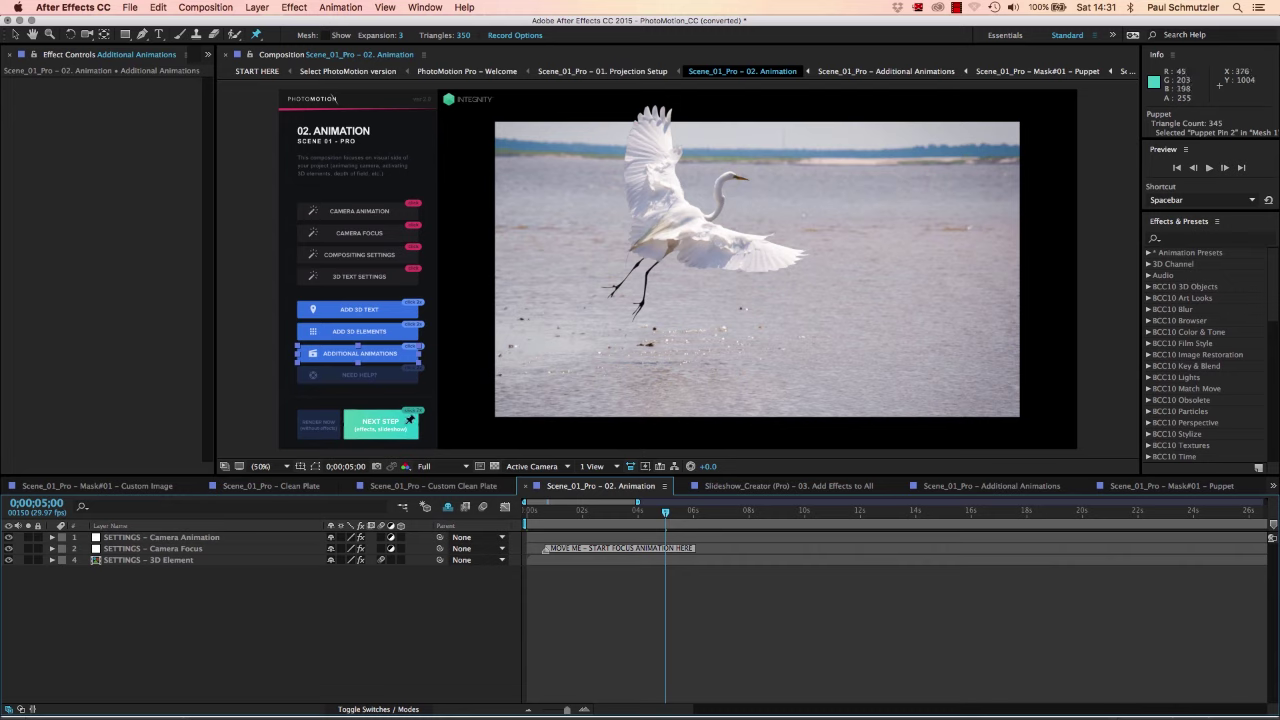
pyautogui.press('v')
pyautogui.doubleClick(390, 427)
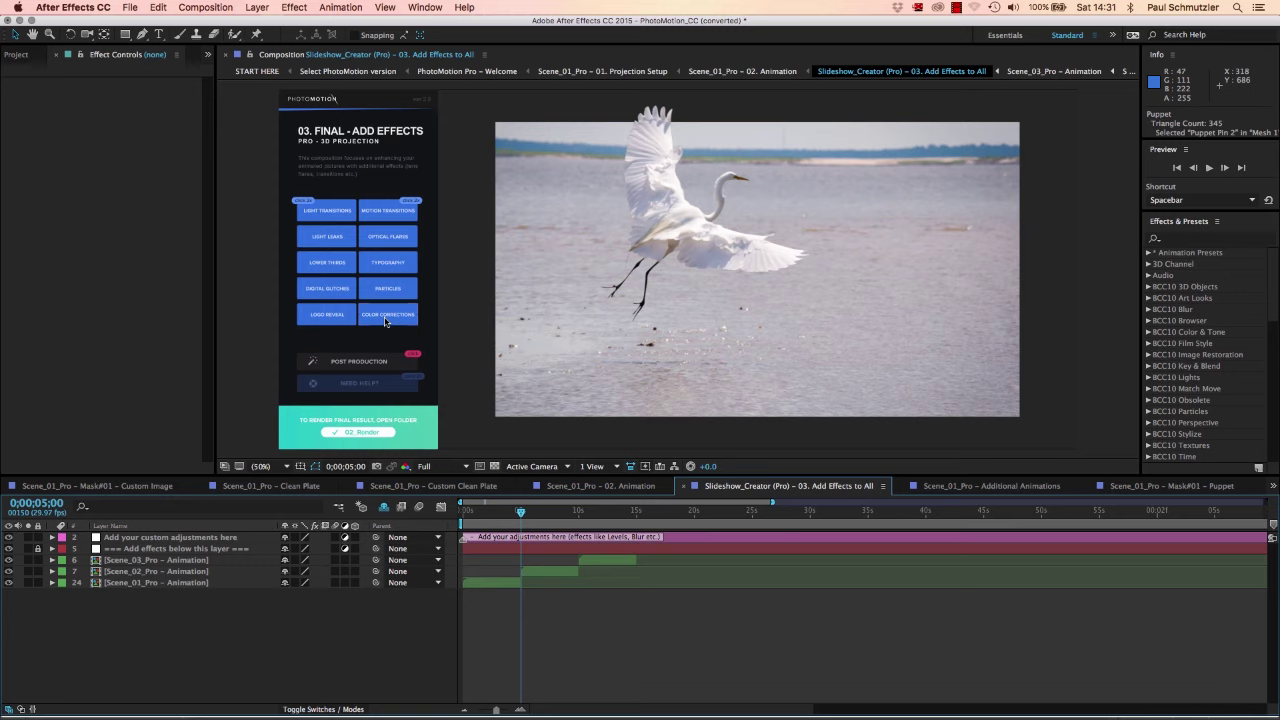
pyautogui.click(24, 55)
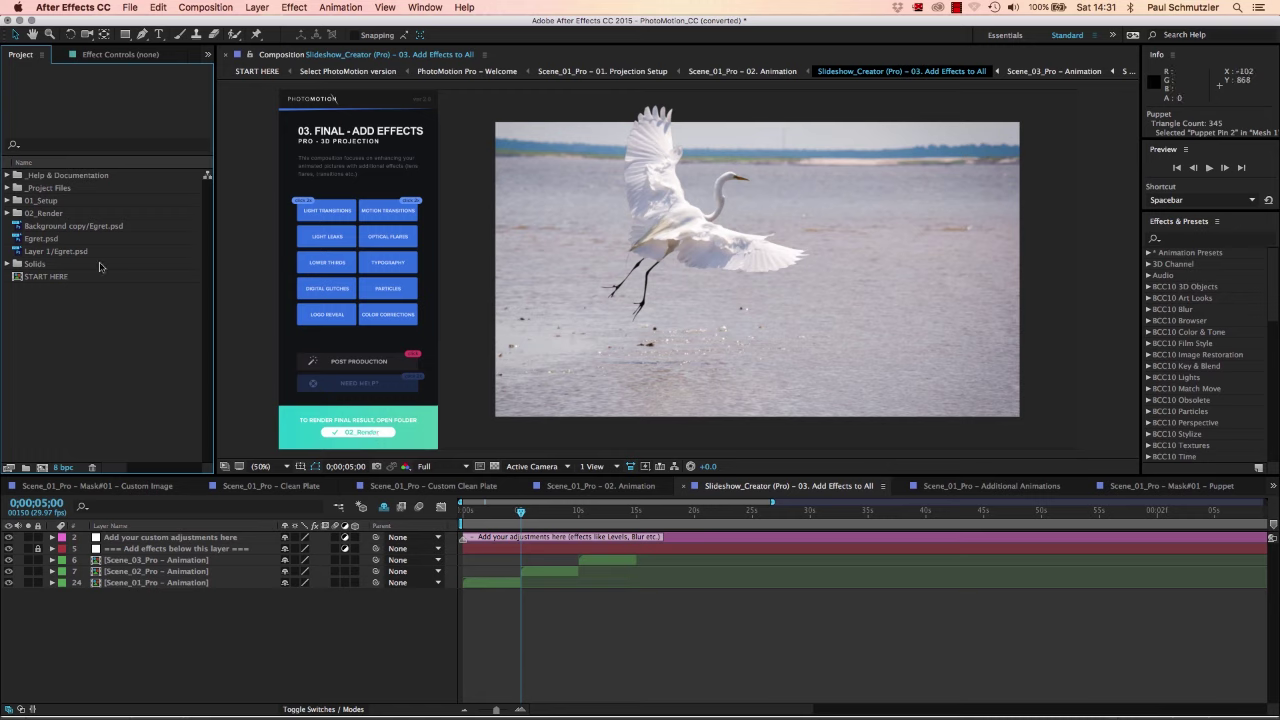
# Expand 02_Render › Photo Motion – Pro › 3D/Flat Projection › Scene_01 › 16:9 and select the second render comp.
pyautogui.click(8, 213)
pyautogui.click(19, 226)
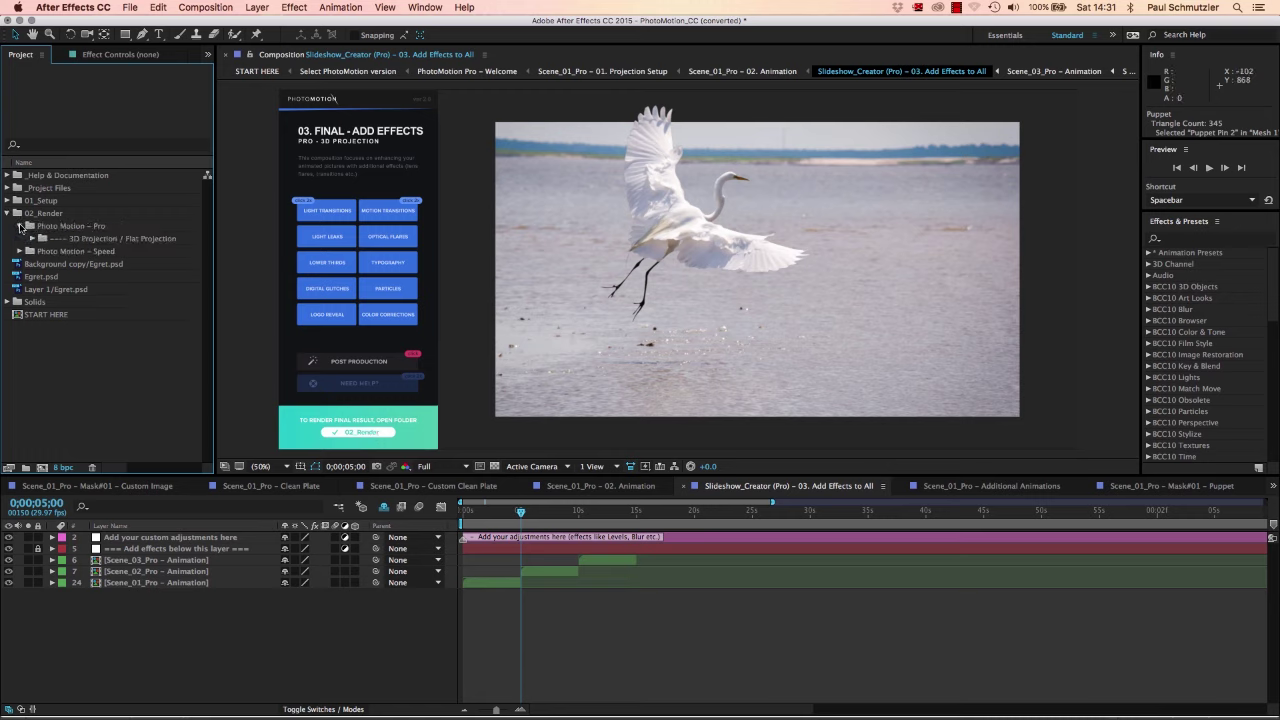
pyautogui.click(32, 238)
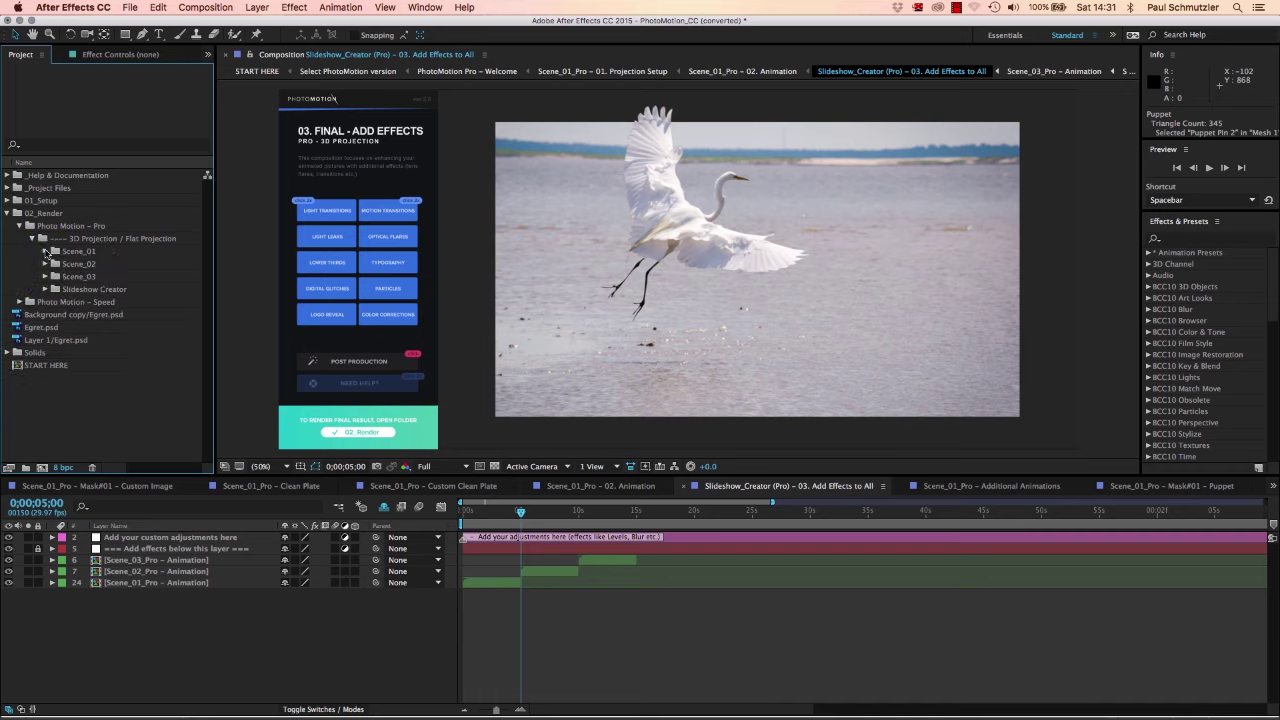
pyautogui.click(45, 251)
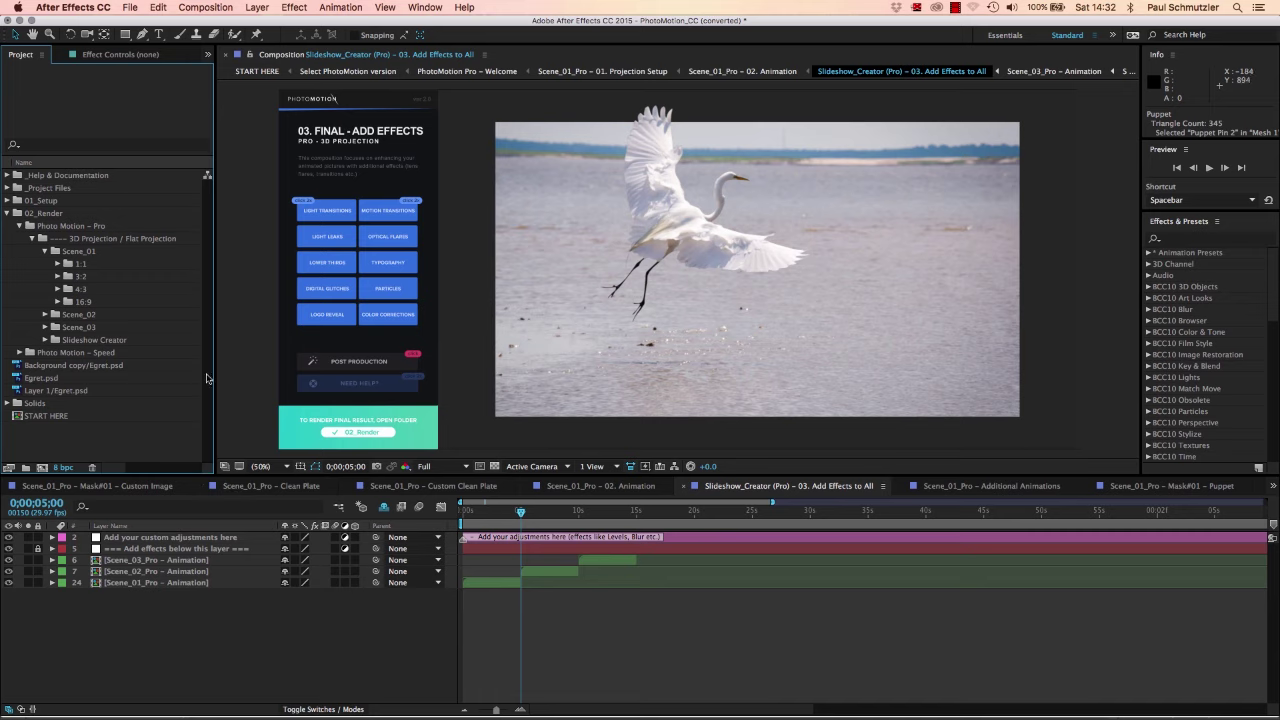
pyautogui.click(57, 301)
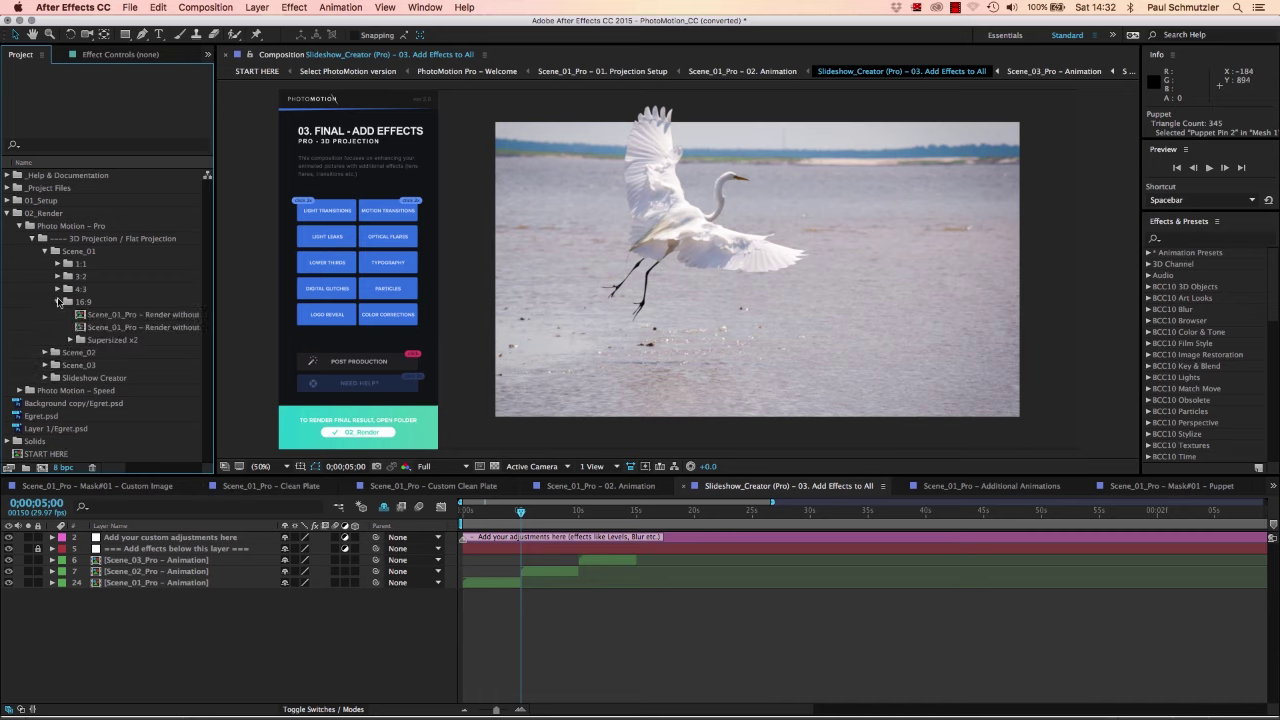
pyautogui.click(82, 329)
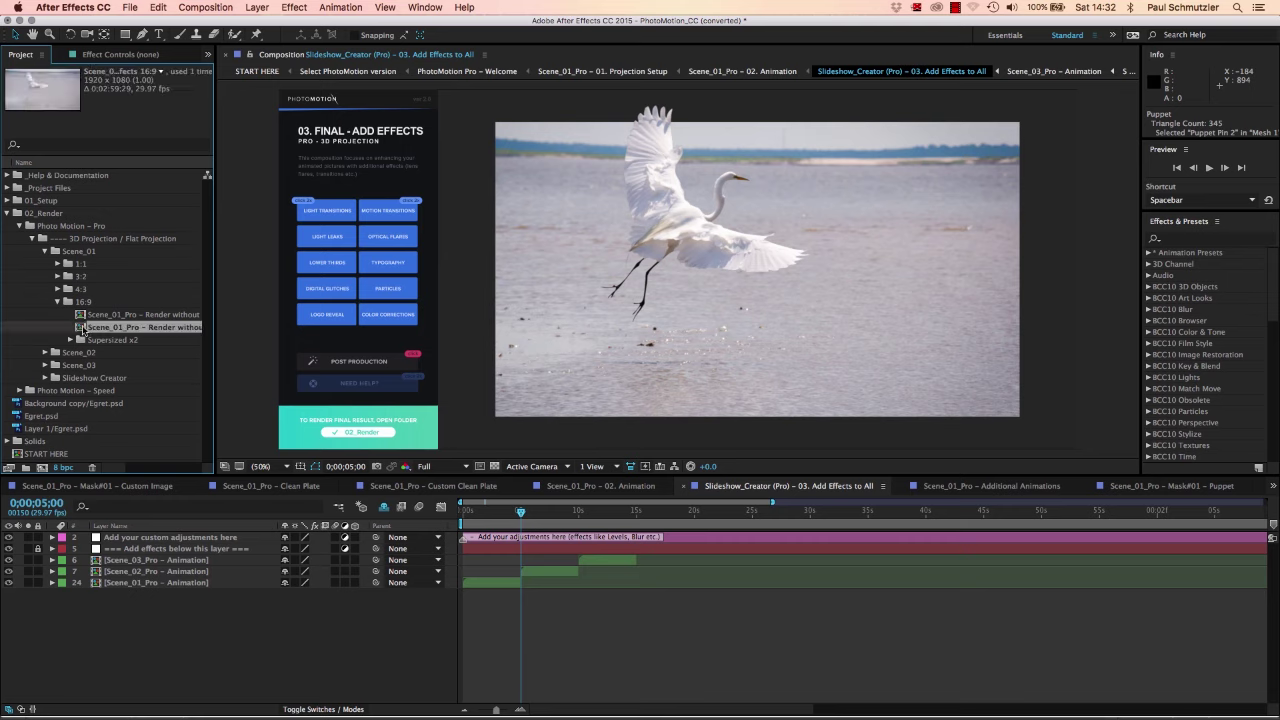
pyautogui.click(132, 7)
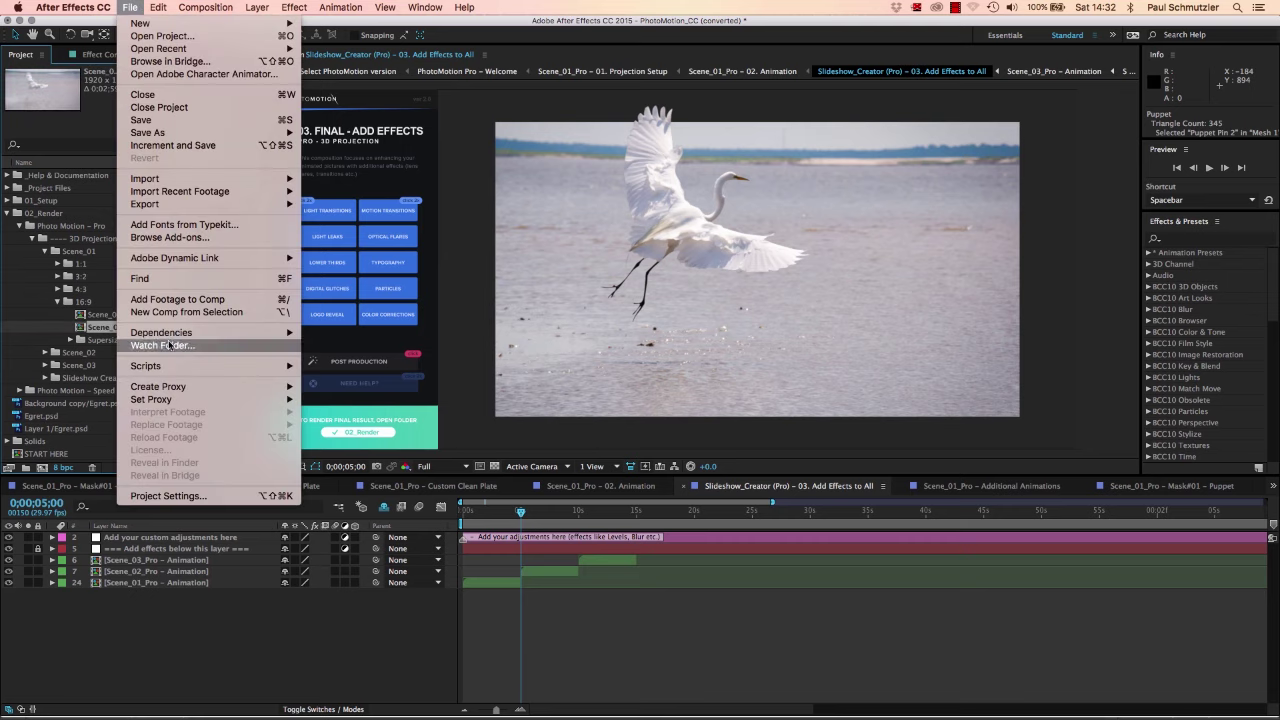
# Add the selected Scene_01 16:9 composition to the Render Queue via File › Export.
pyautogui.moveTo(205, 206)
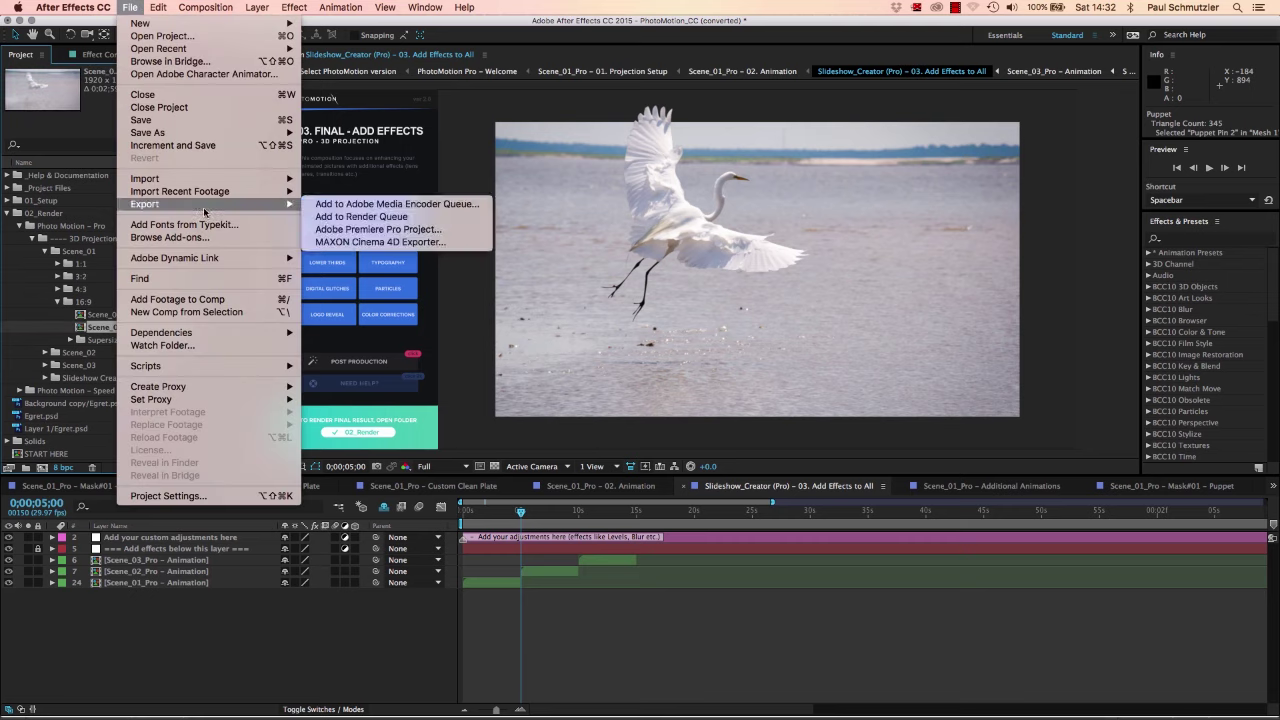
pyautogui.click(336, 217)
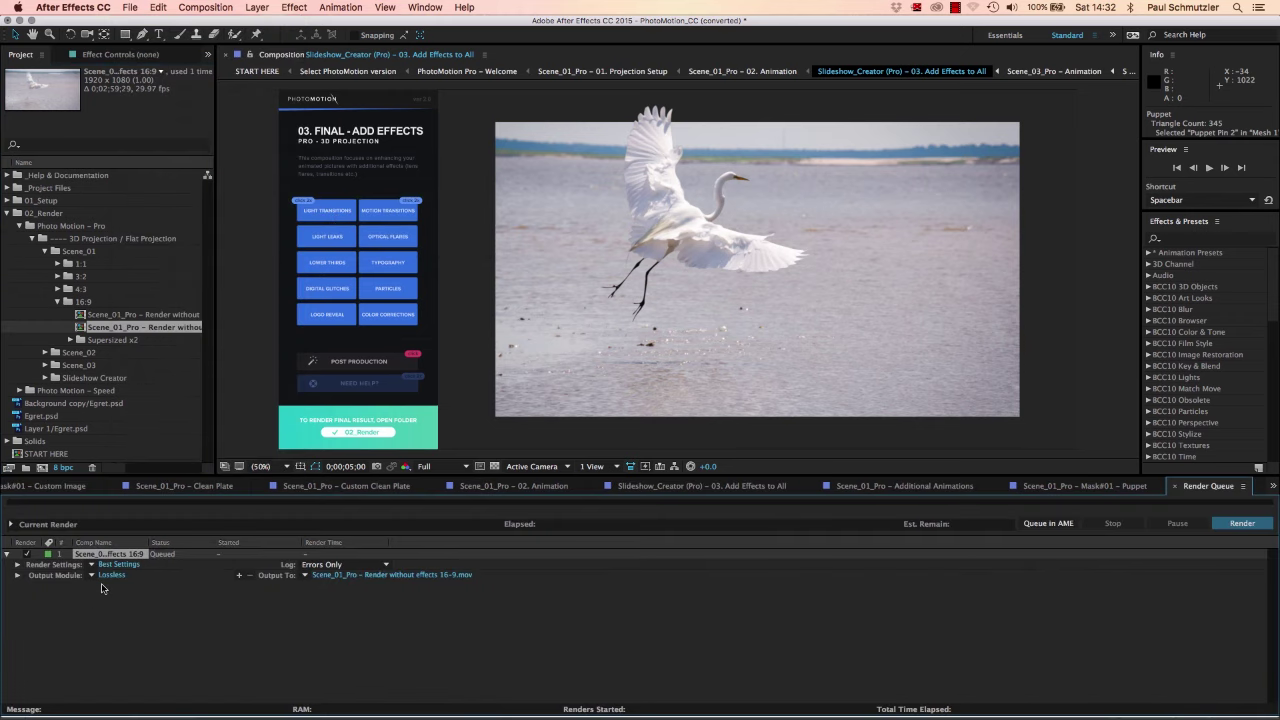